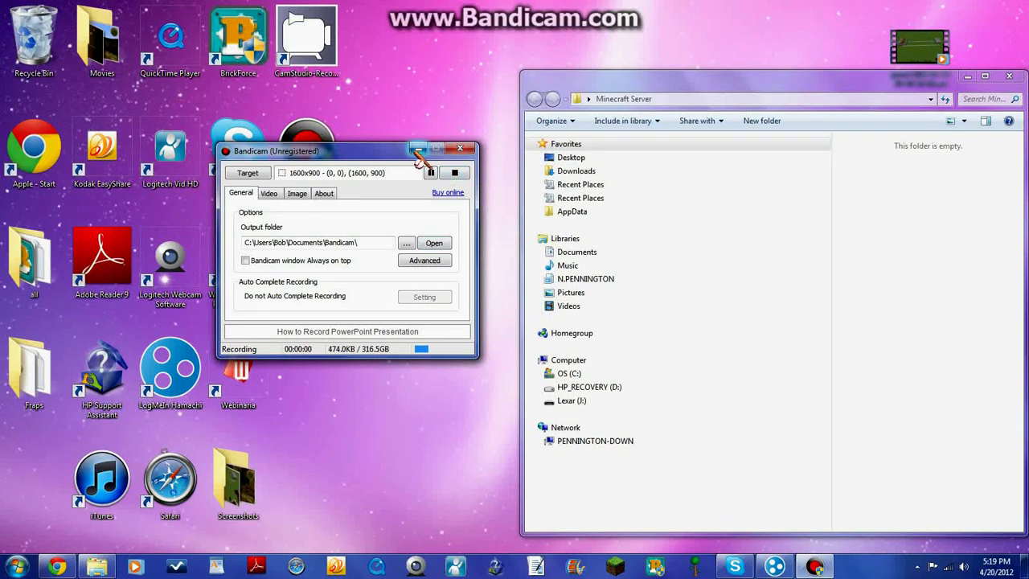
Hide Bandicam, then close the empty Minecraft Server folder window after reopening it from the desktop
left_click(417, 150)
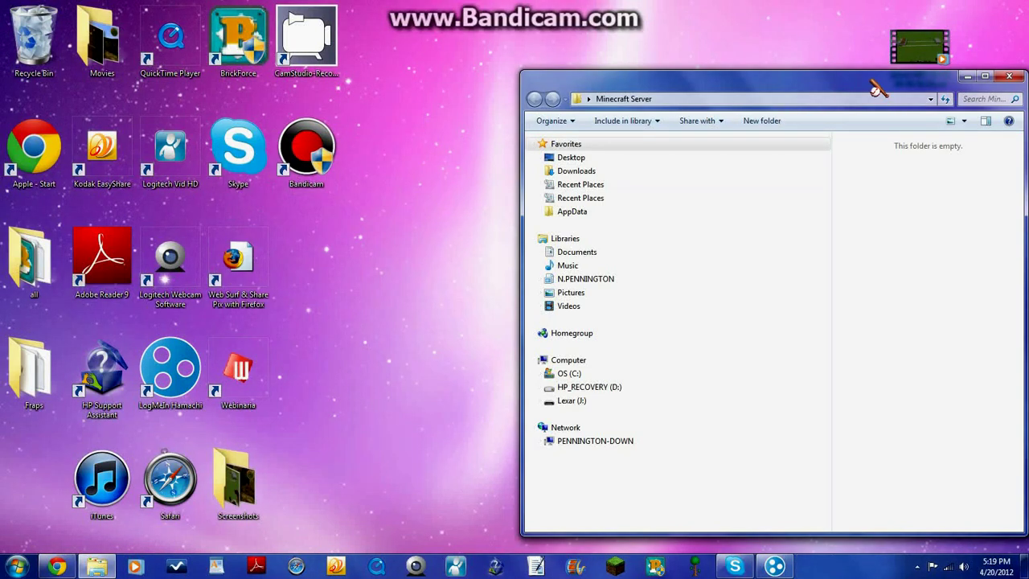
left_click_drag(876, 89, 524, 71)
left_click(664, 77)
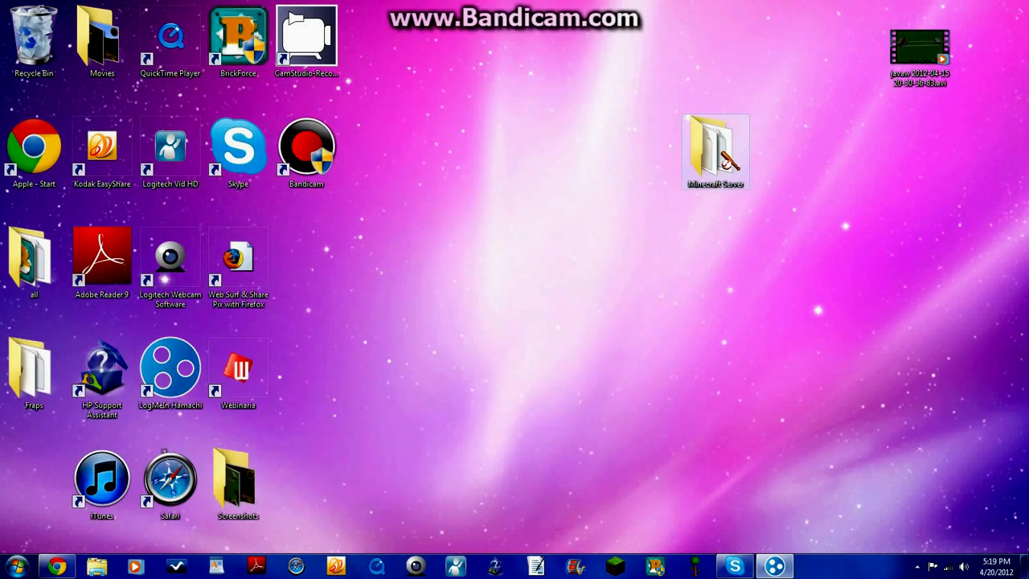
double_click(723, 154)
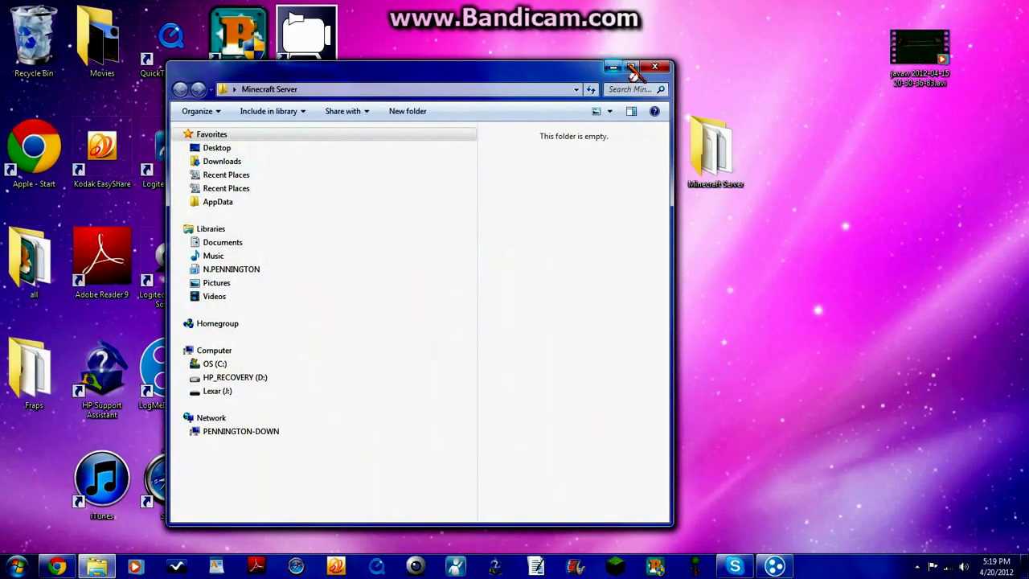
left_click(663, 73)
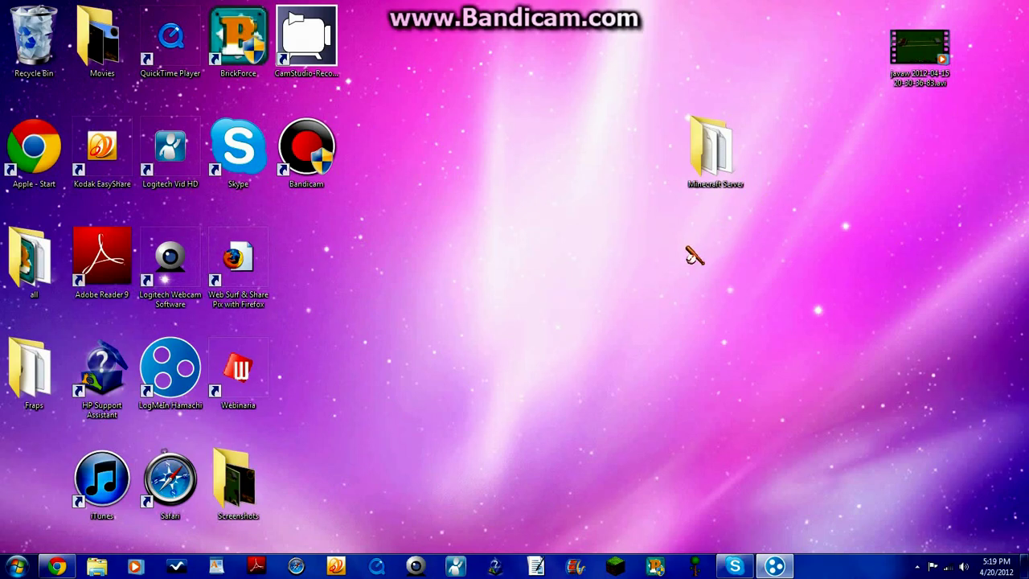
mouse_move(475, 197)
left_mouse_down()
mouse_move(681, 409)
mouse_move(547, 348)
left_mouse_up()
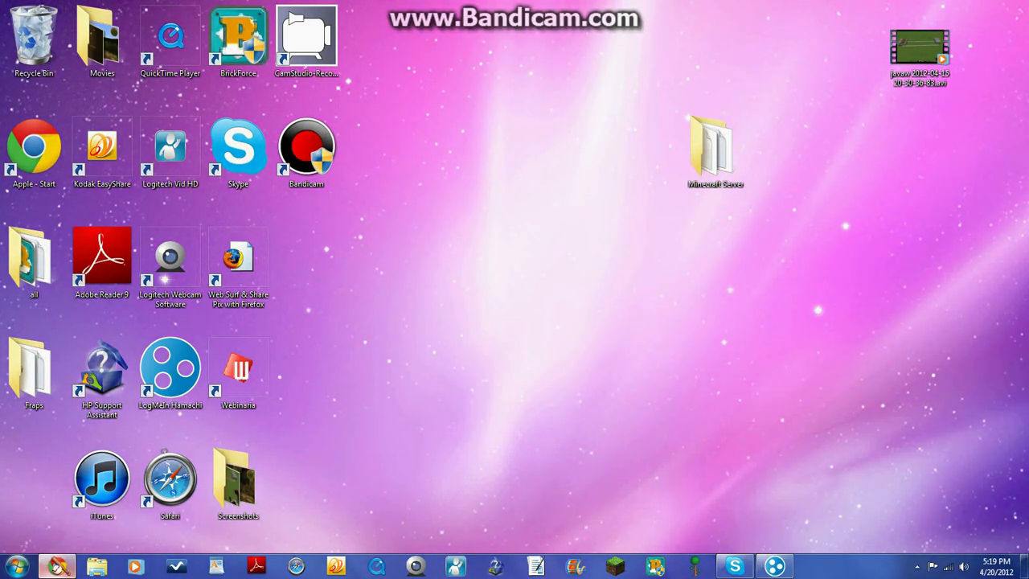
Load minecraft.net's download page in a new Chrome tab via the Minecraft bookmark
left_click(56, 567)
left_click(142, 11)
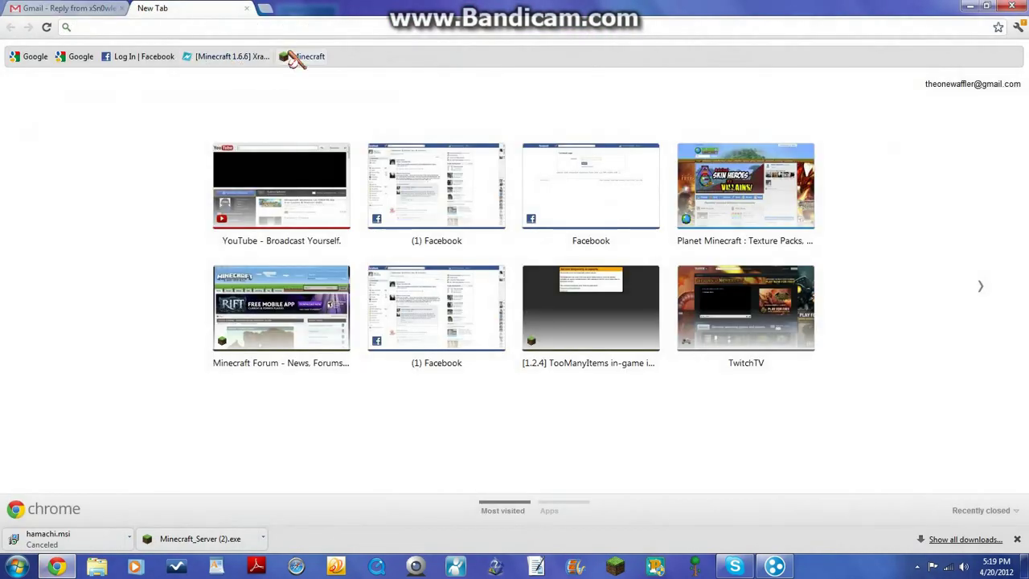
left_click(302, 55)
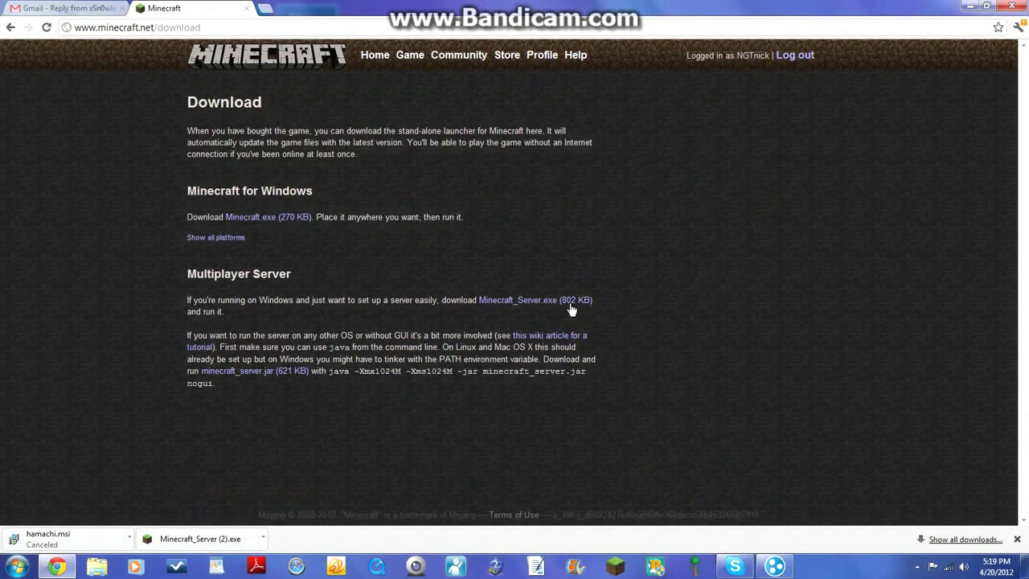
Move the downloaded Minecraft_Server (2).exe into the desktop Minecraft Server folder and open it
left_click(988, 8)
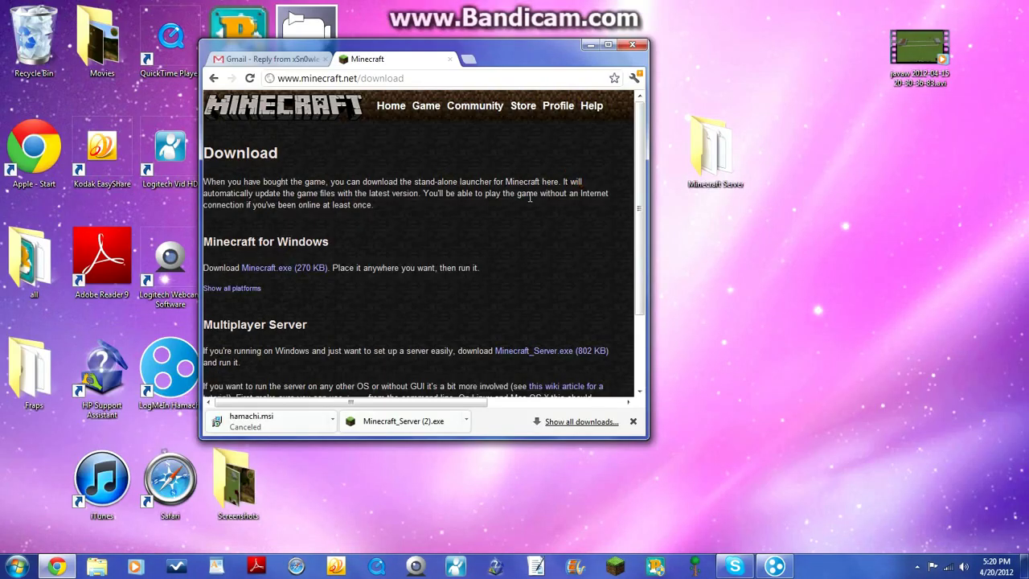
left_click_drag(417, 428, 715, 156)
double_click(715, 152)
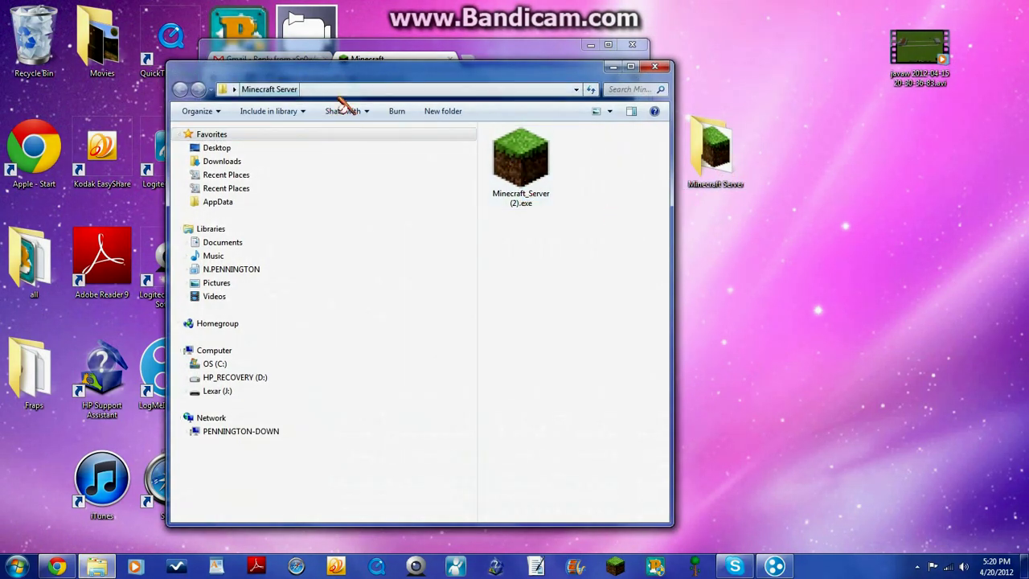
Run the server exe past the security warning, then relaunch it after it generates its files
mouse_move(241, 321)
double_click(524, 172)
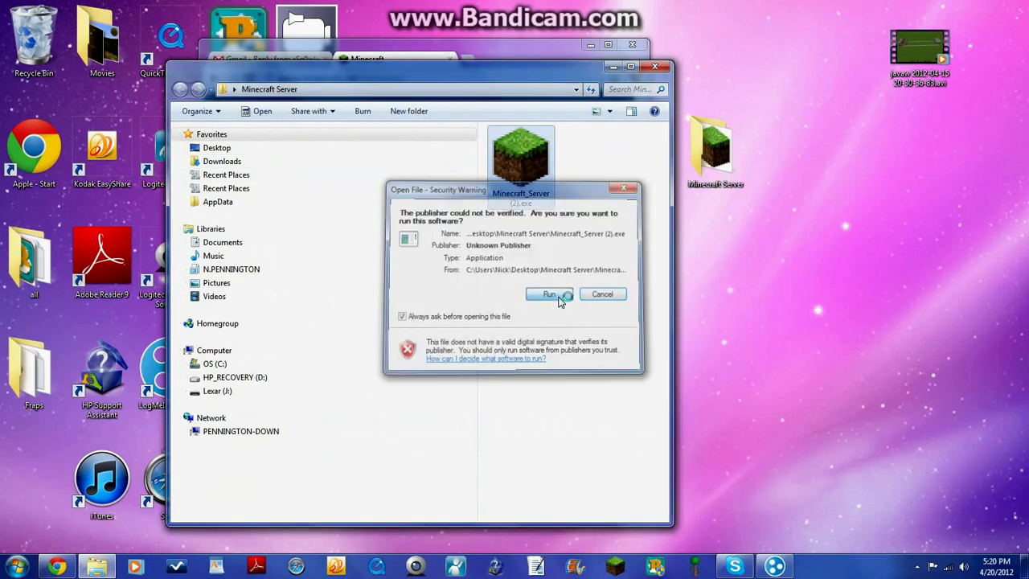
left_click(565, 299)
left_click(789, 116)
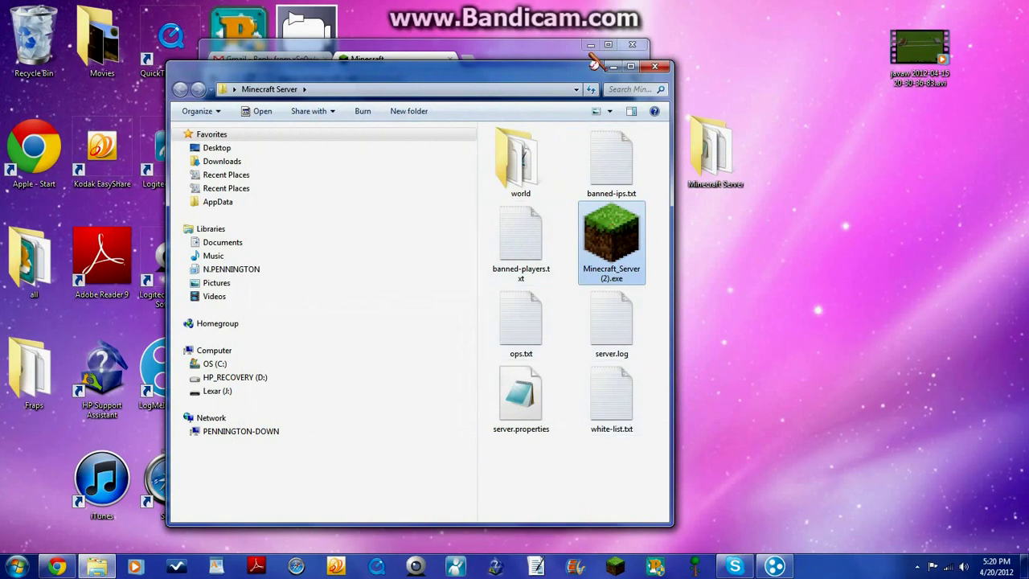
double_click(619, 257)
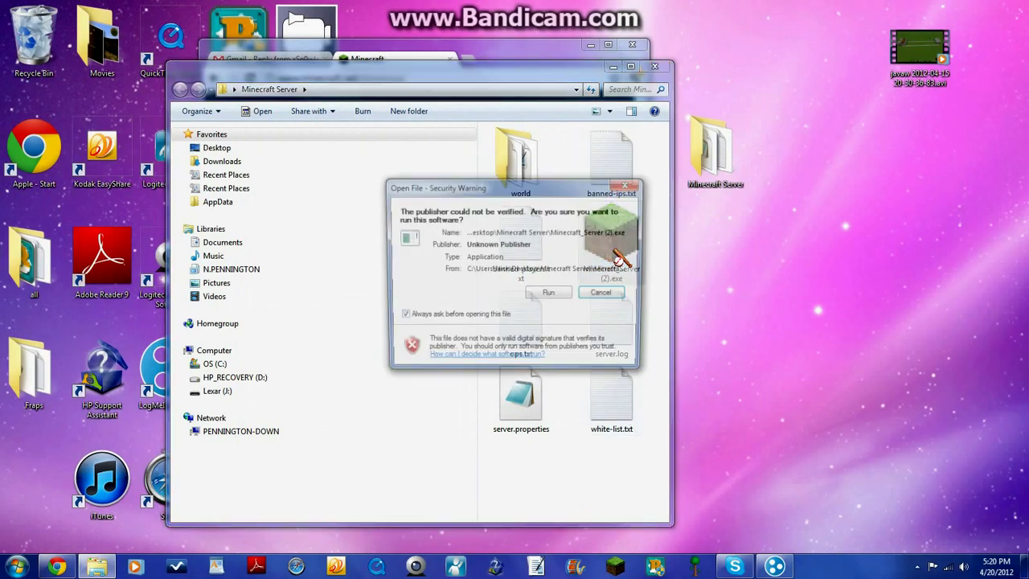
left_click(550, 294)
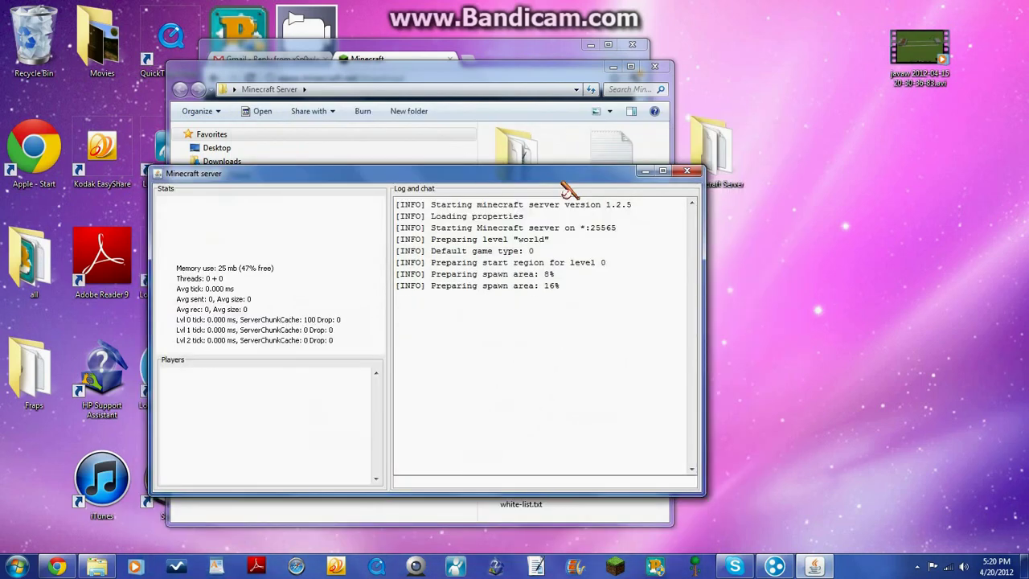
Close the Minecraft Server folder window and minimize the running server console
left_click(656, 69)
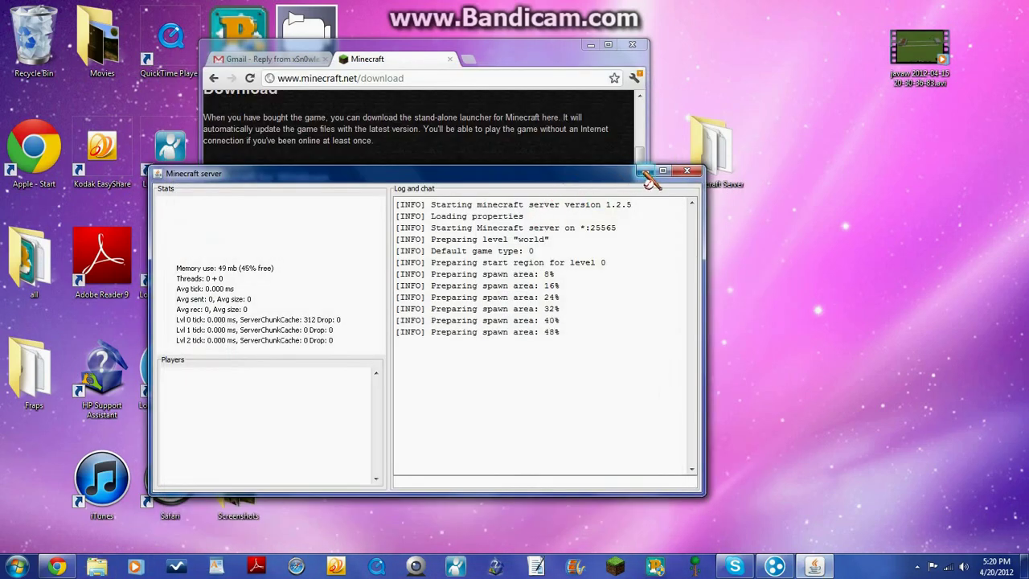
left_click(646, 172)
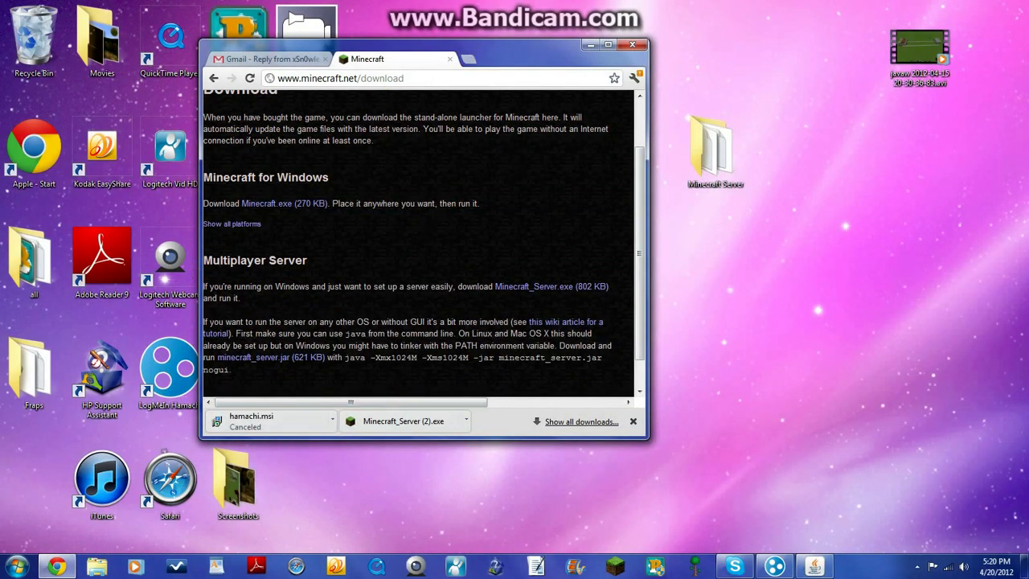
Browse in Explorer to AppData\Roaming\.minecraft\bin
left_click(96, 567)
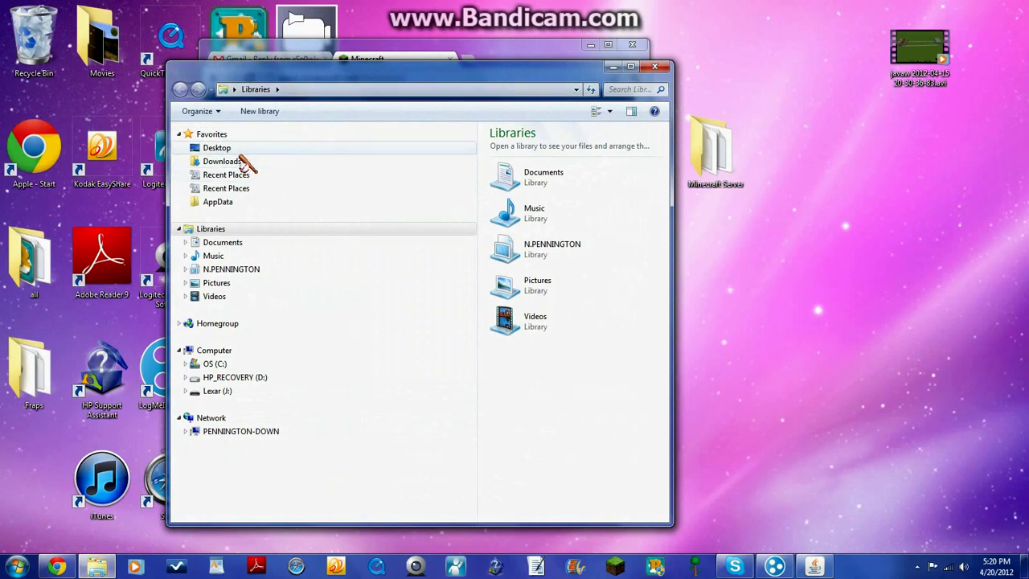
left_click(225, 202)
double_click(534, 176)
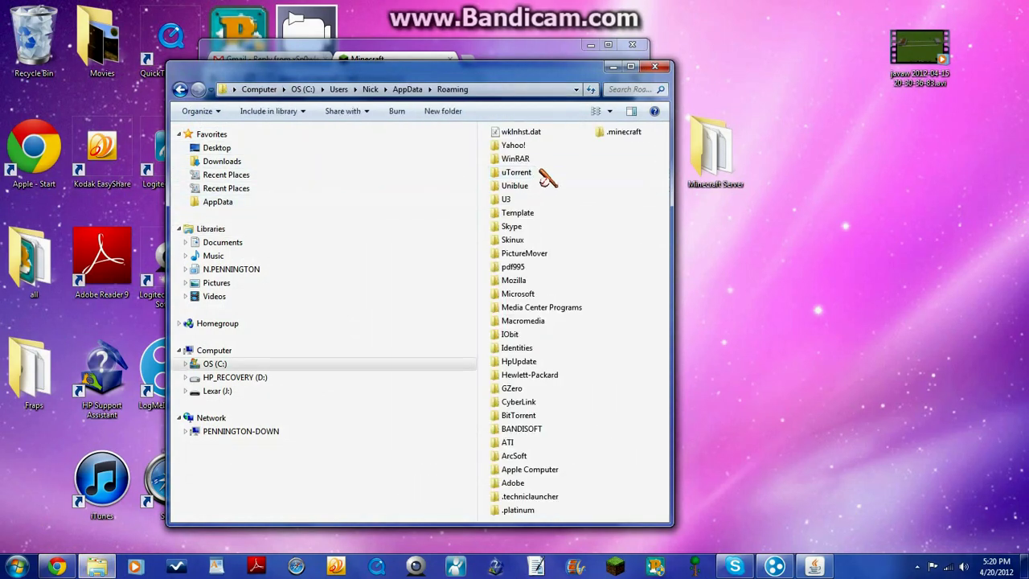
double_click(611, 133)
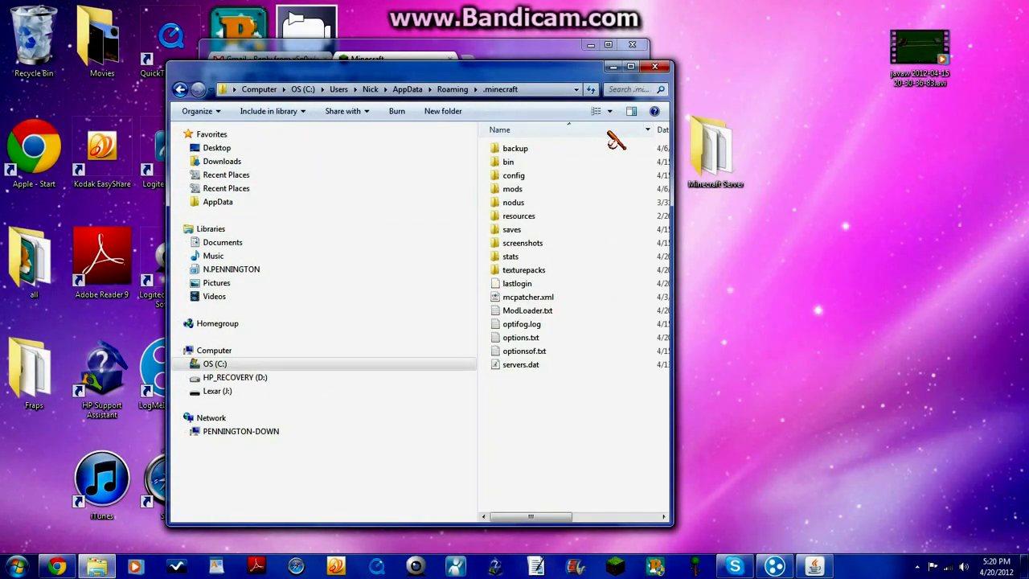
double_click(523, 165)
Delete all seven files in the bin folder, confirming the move to the Recycle Bin
left_click(571, 149)
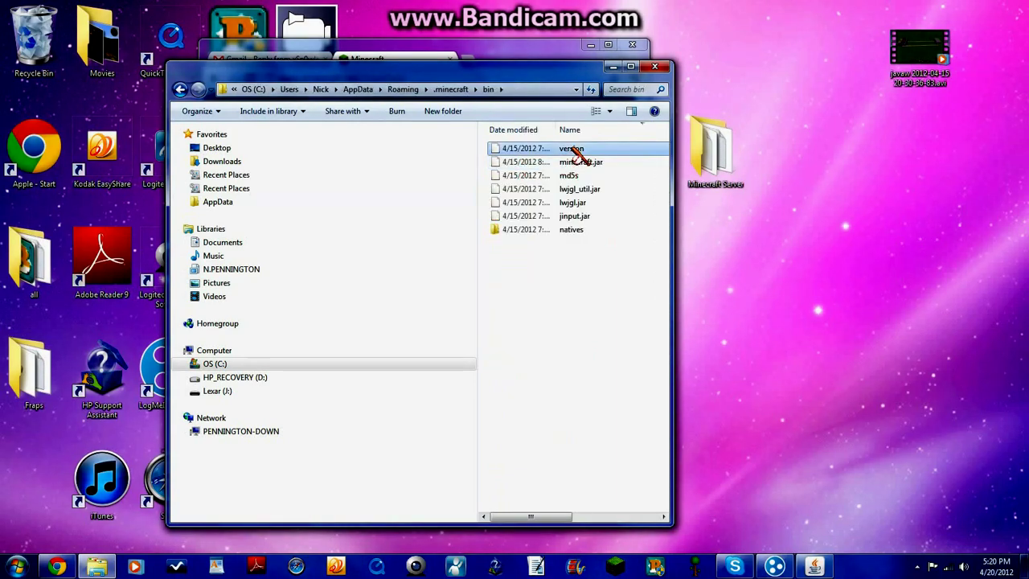
left_click(583, 233, "shift")
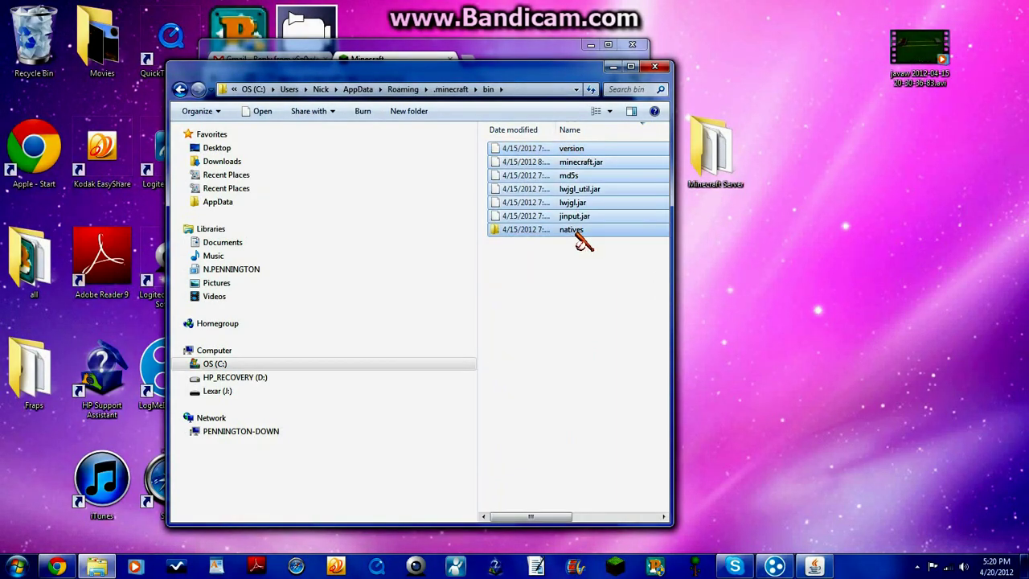
right_click(578, 198)
left_click(619, 418)
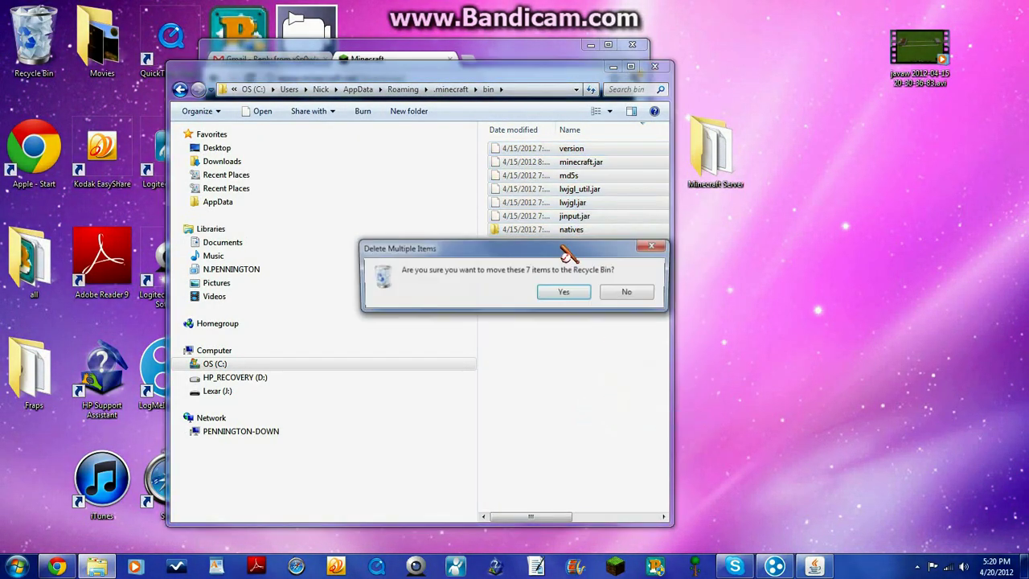
left_click(616, 291)
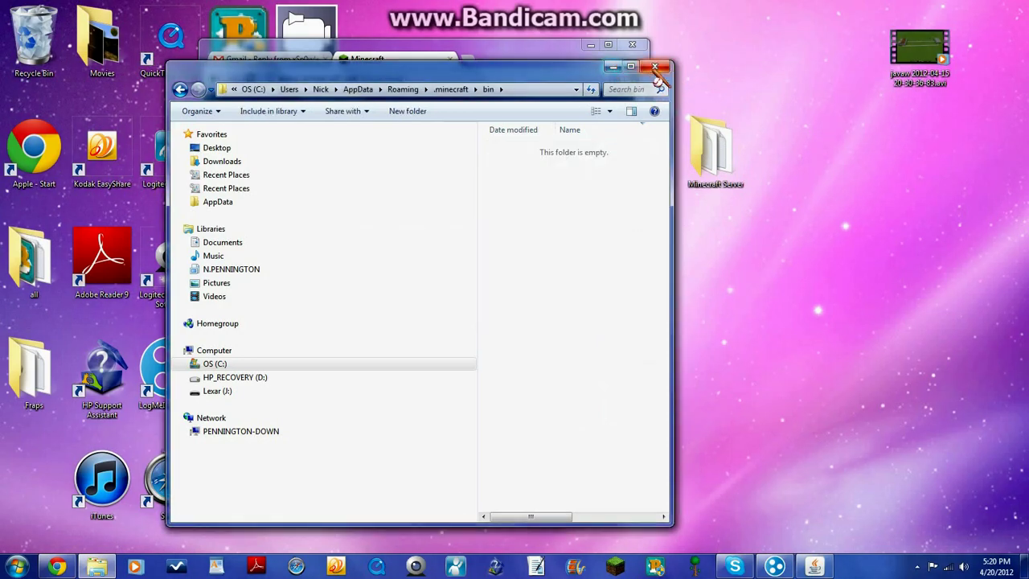
Close the emptied bin window, log in through Minecraft Launcher, and minimize it while updating
left_click(656, 68)
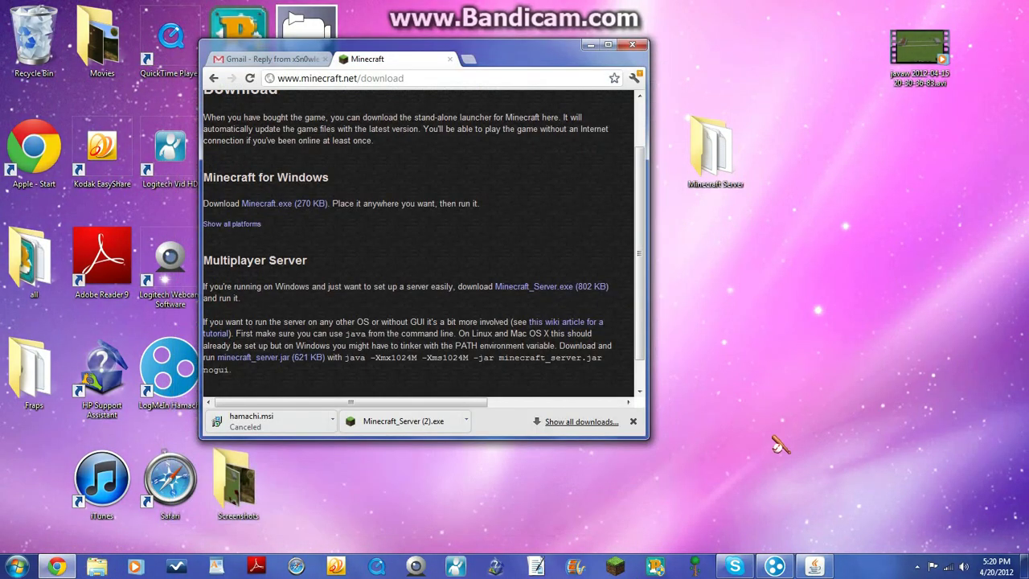
left_click(615, 566)
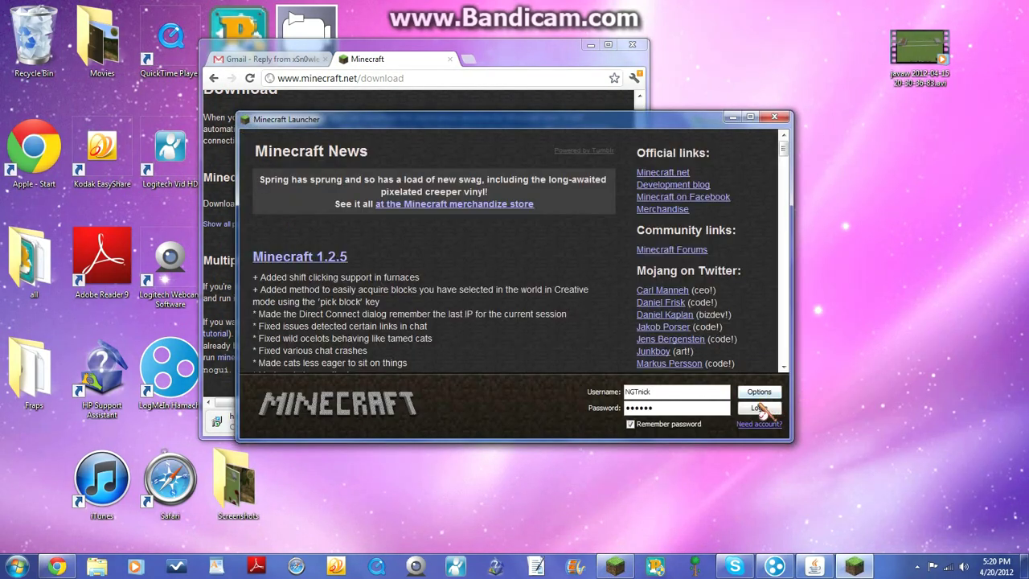
left_click(760, 409)
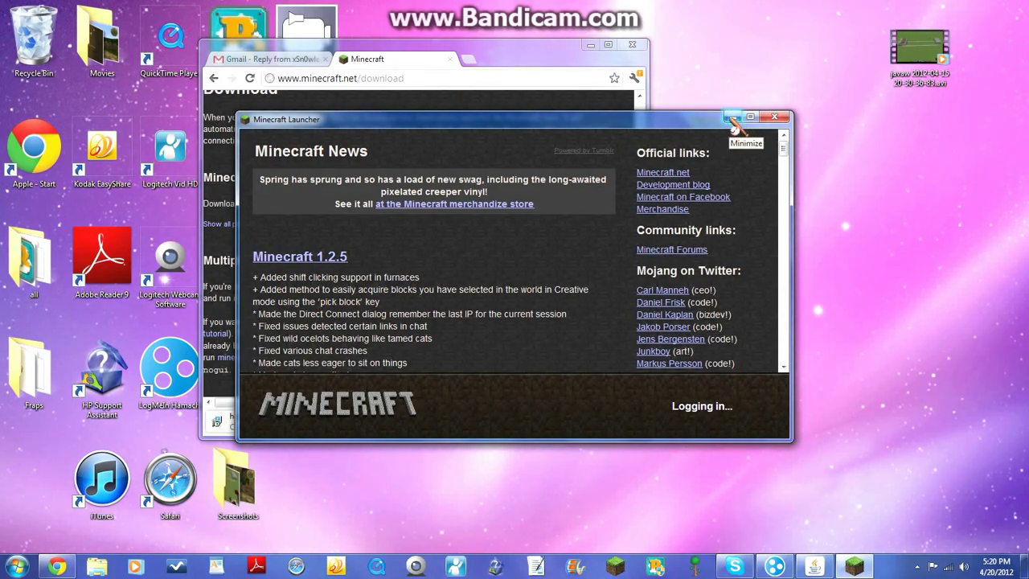
left_click(731, 119)
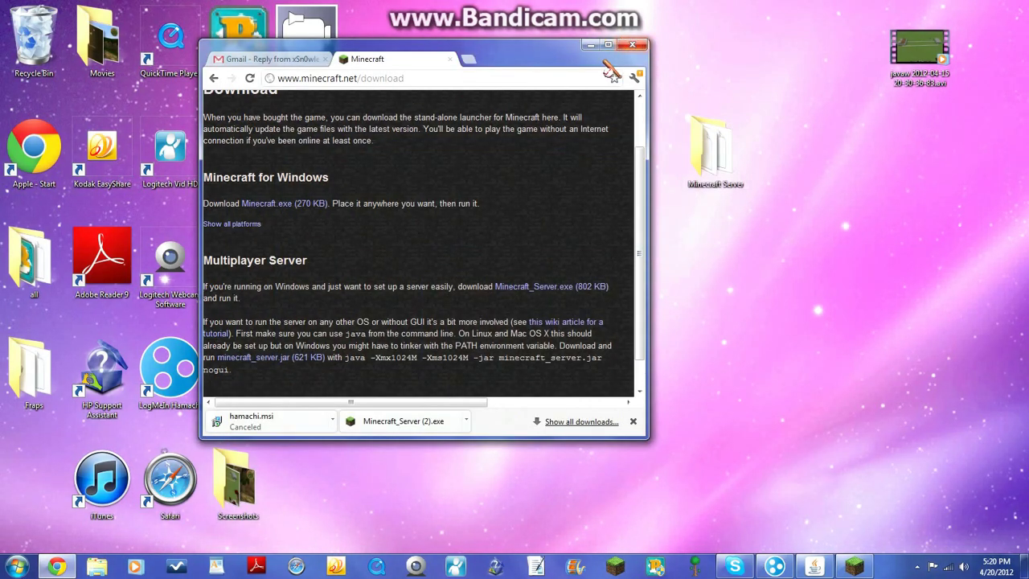
Maximize Chrome and run a Google search for 'hamachi'
left_click(608, 44)
left_click_drag(201, 27, 9, 87)
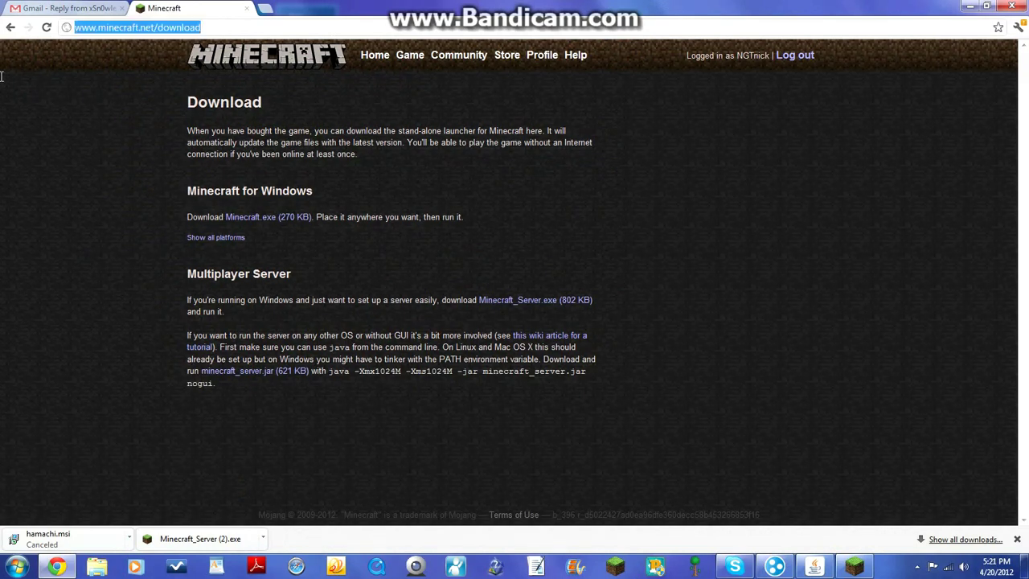
type("hamach")
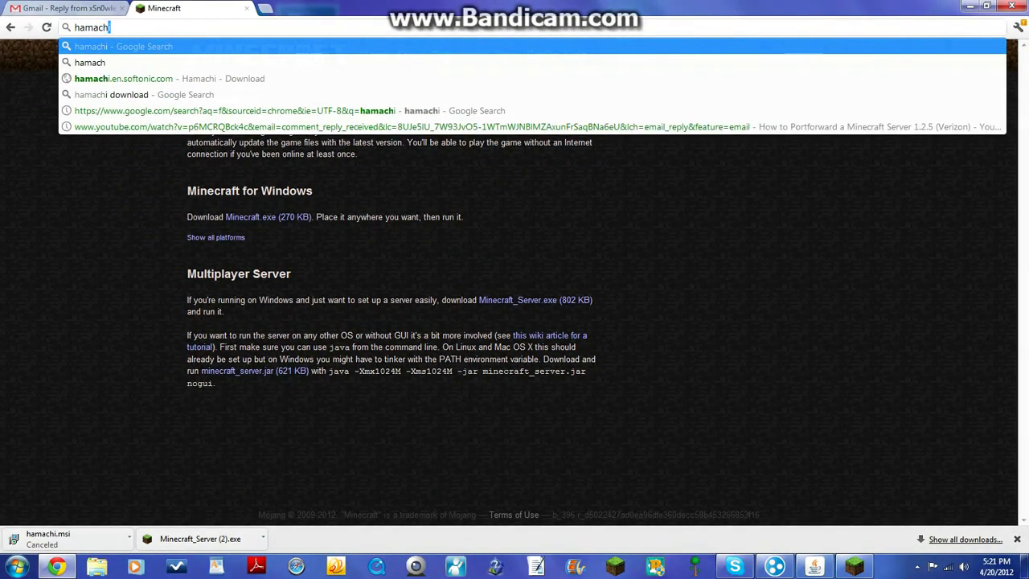
type("i")
key("Return")
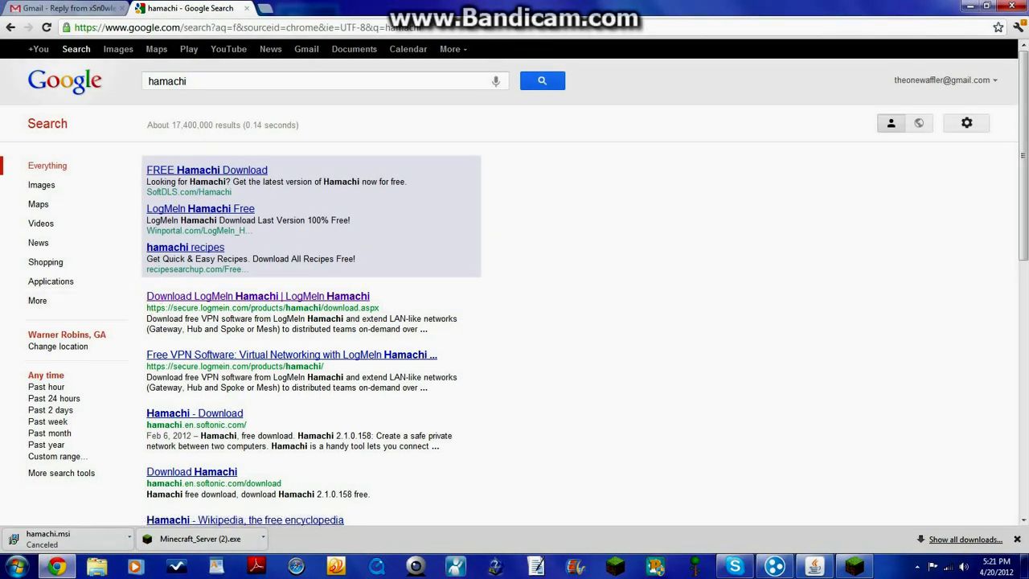
Open LogMeIn's Hamachi download page from the 'Download LogMeIn Hamachi' search result
mouse_move(142, 297)
left_mouse_down()
mouse_move(232, 308)
mouse_move(369, 295)
left_mouse_up()
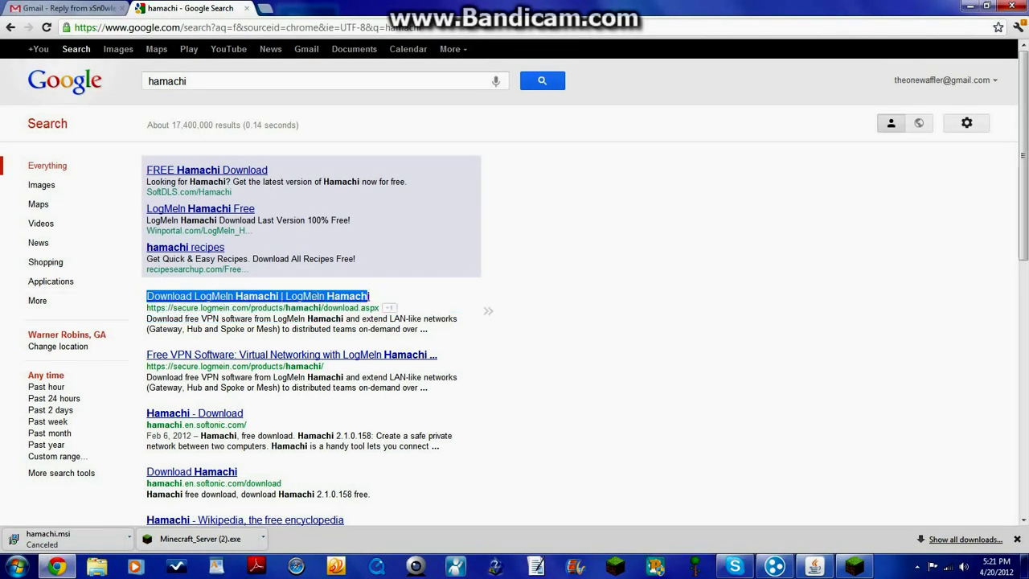
left_click_drag(153, 316, 297, 317)
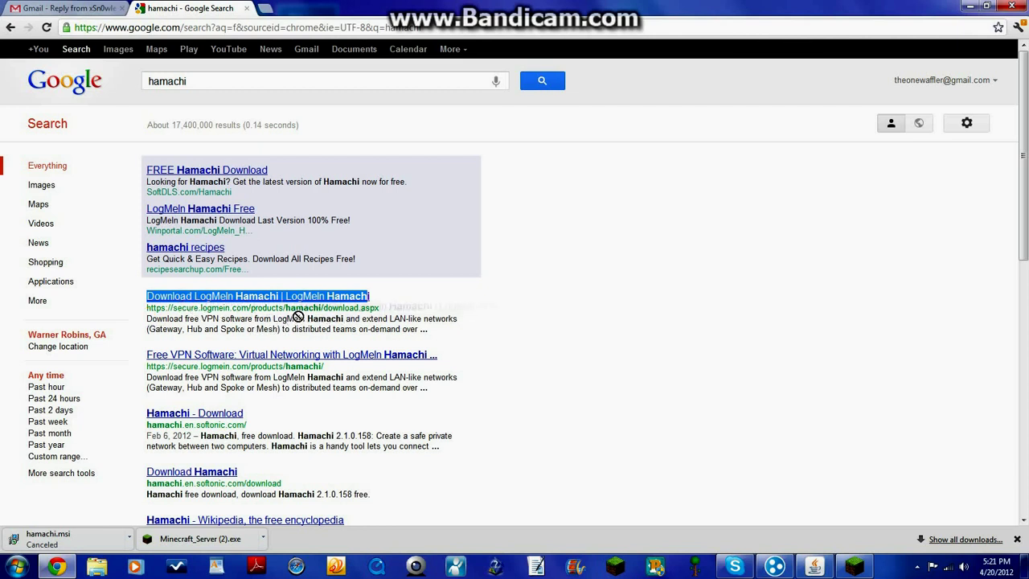
left_click_drag(297, 317, 338, 341)
left_click(329, 296)
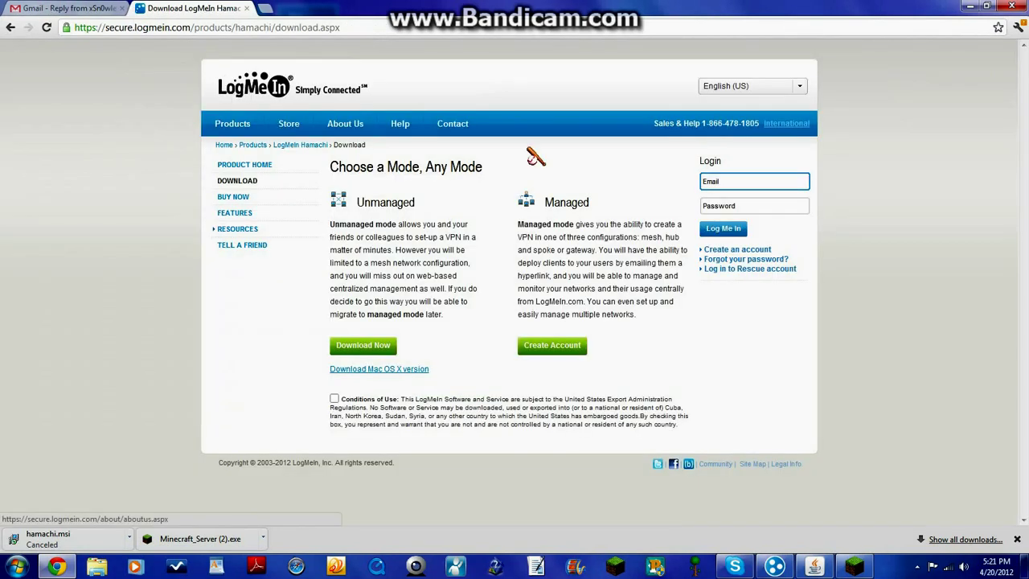
left_click(336, 404)
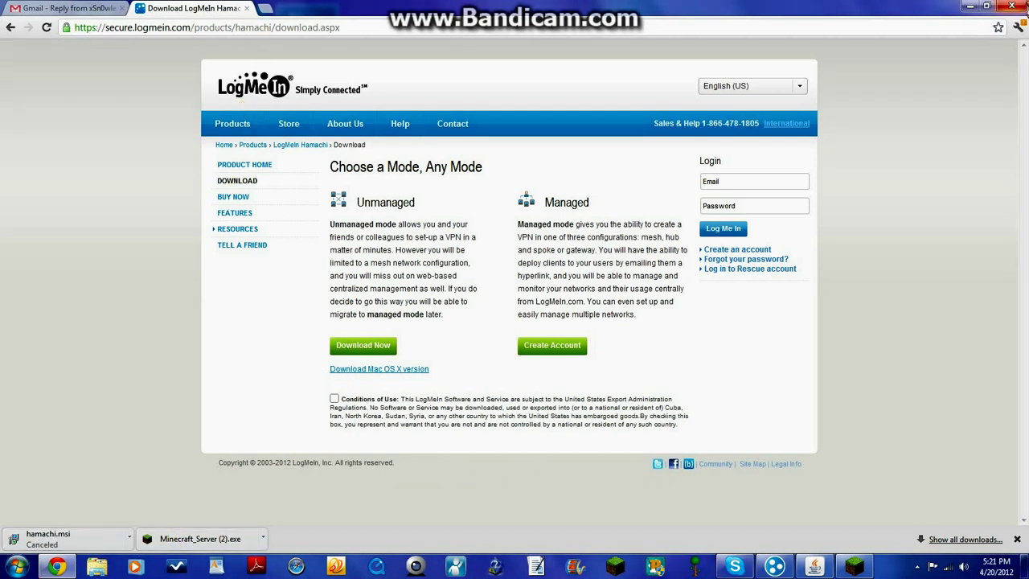
left_click(976, 6)
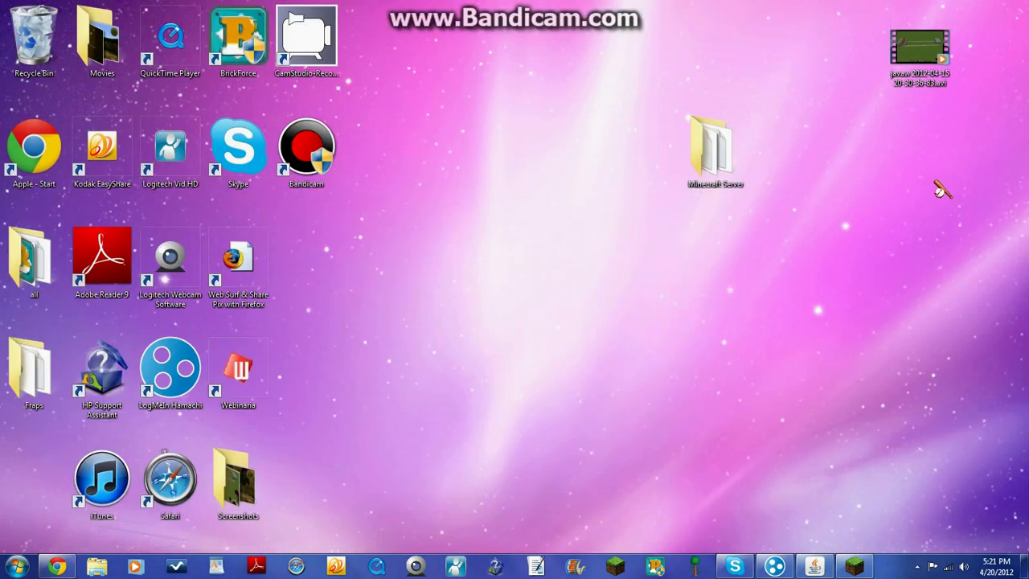
left_click(774, 566)
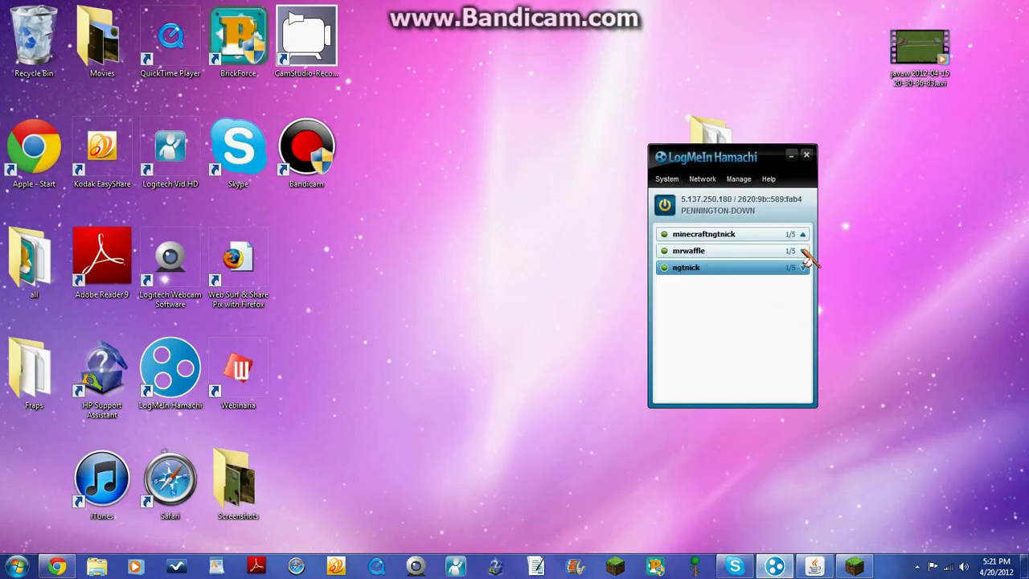
left_click(703, 180)
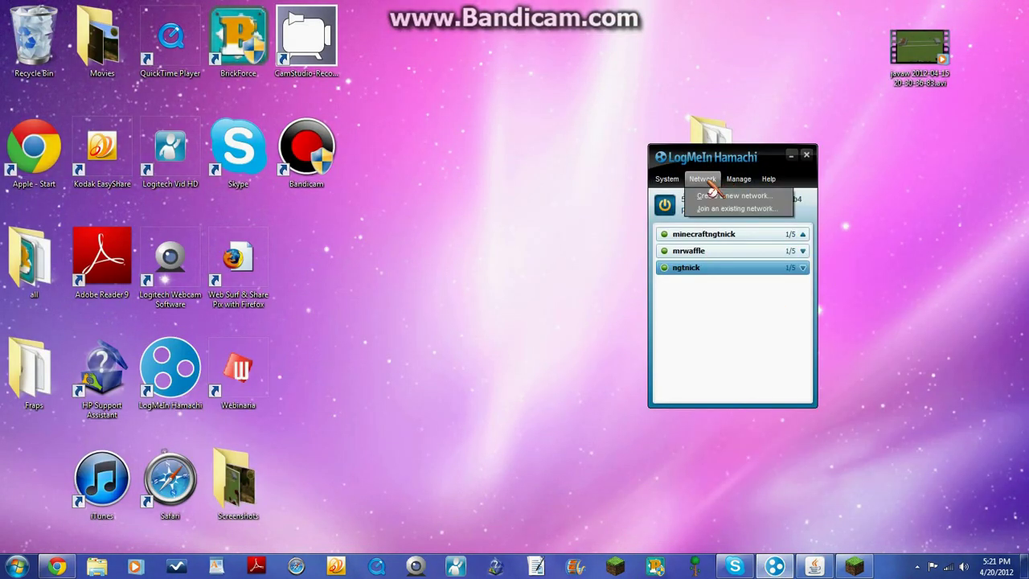
left_click(727, 196)
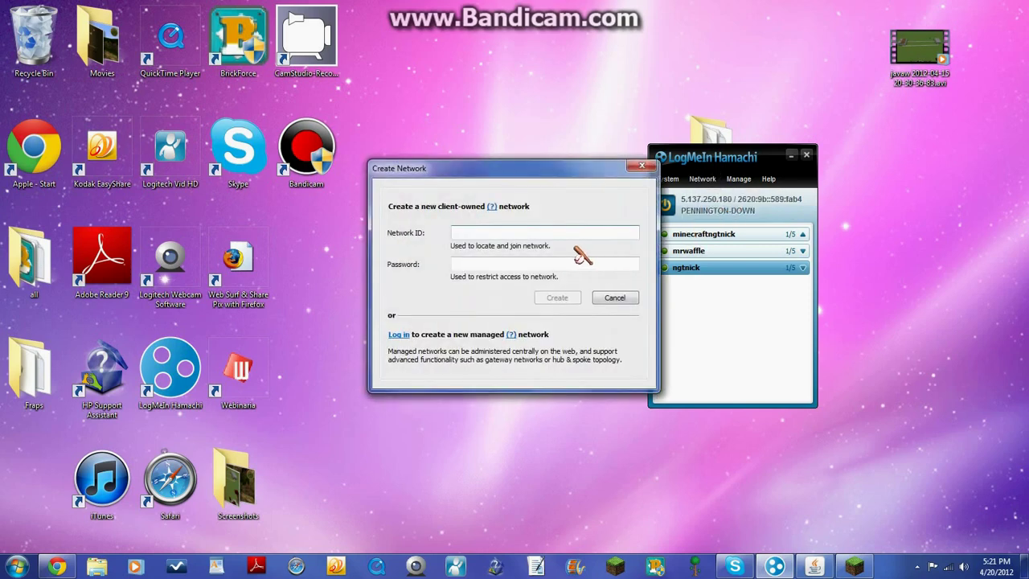
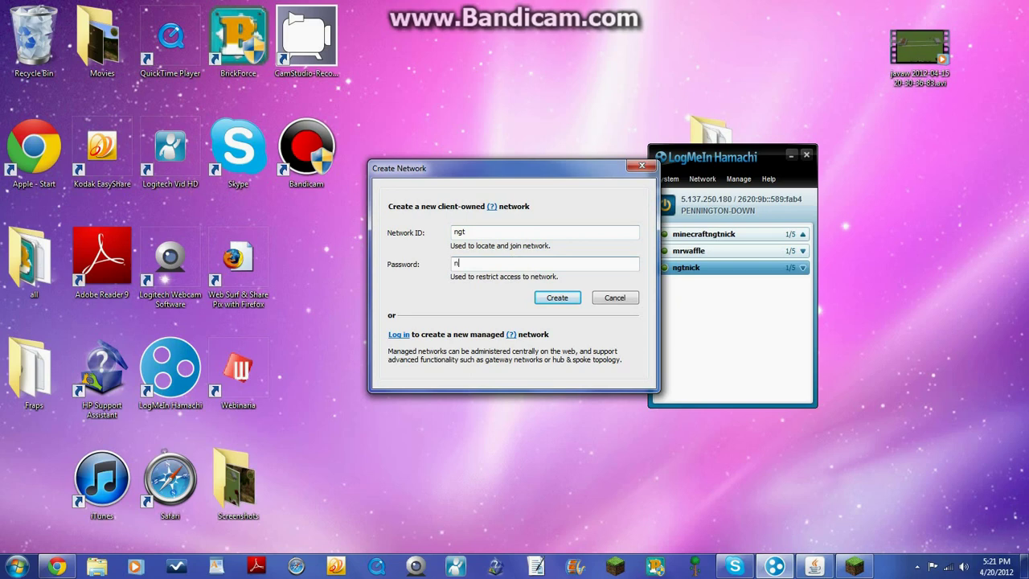
left_click(557, 298)
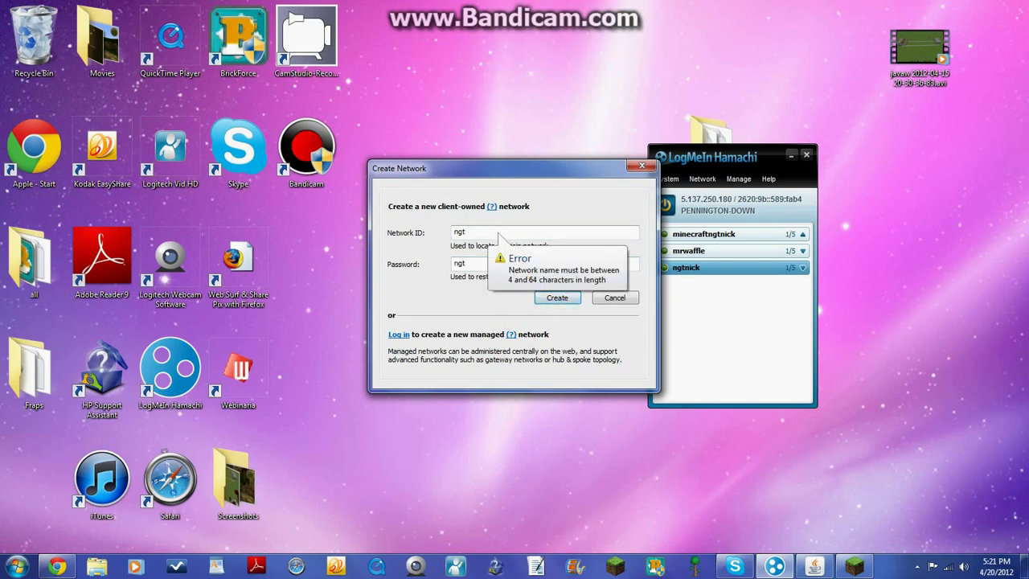
type("nick")
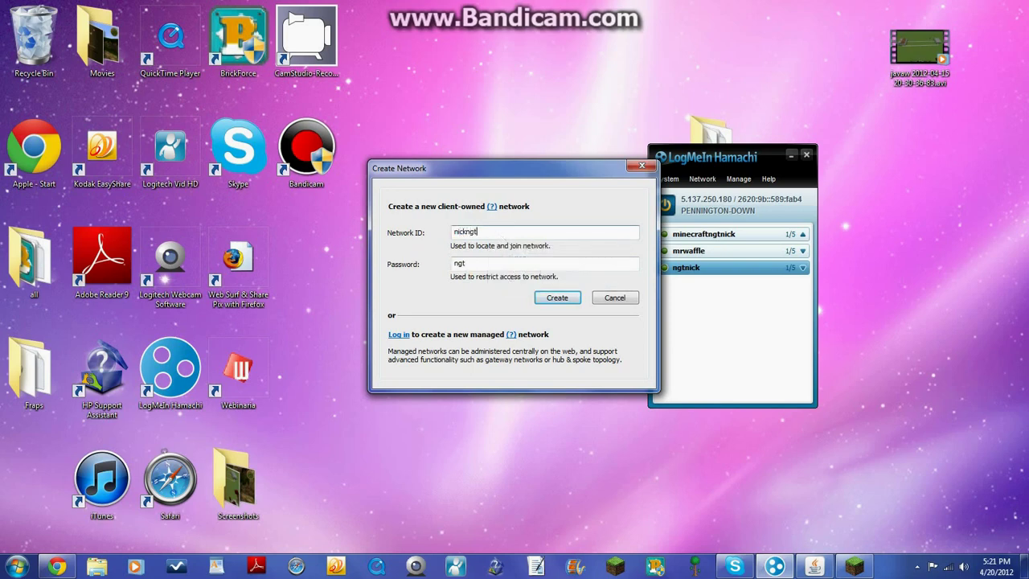
Create the nickngt network, cancel a join-network attempt, then toggle Hamachi's power off and on
left_click(566, 299)
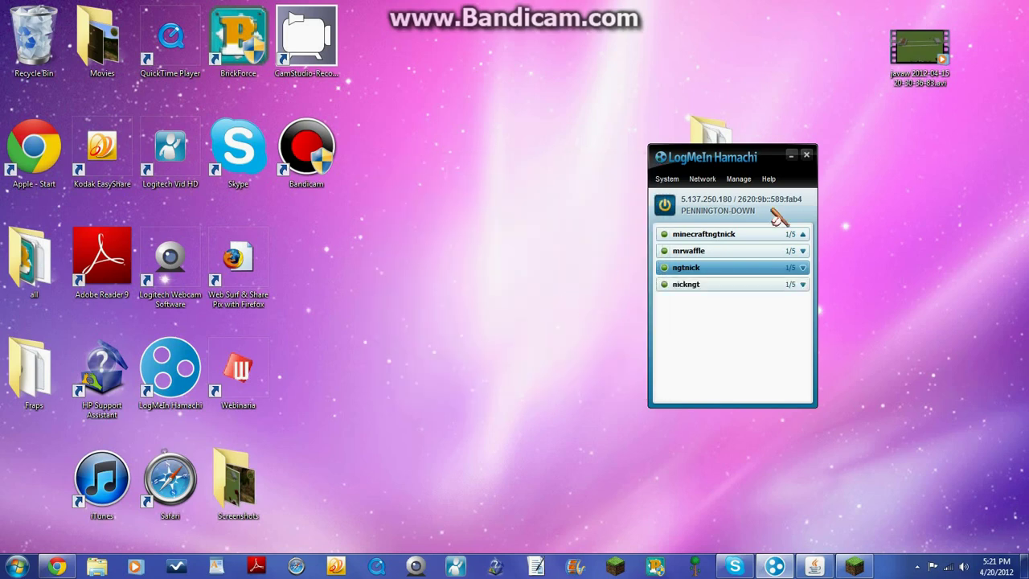
left_click(710, 284)
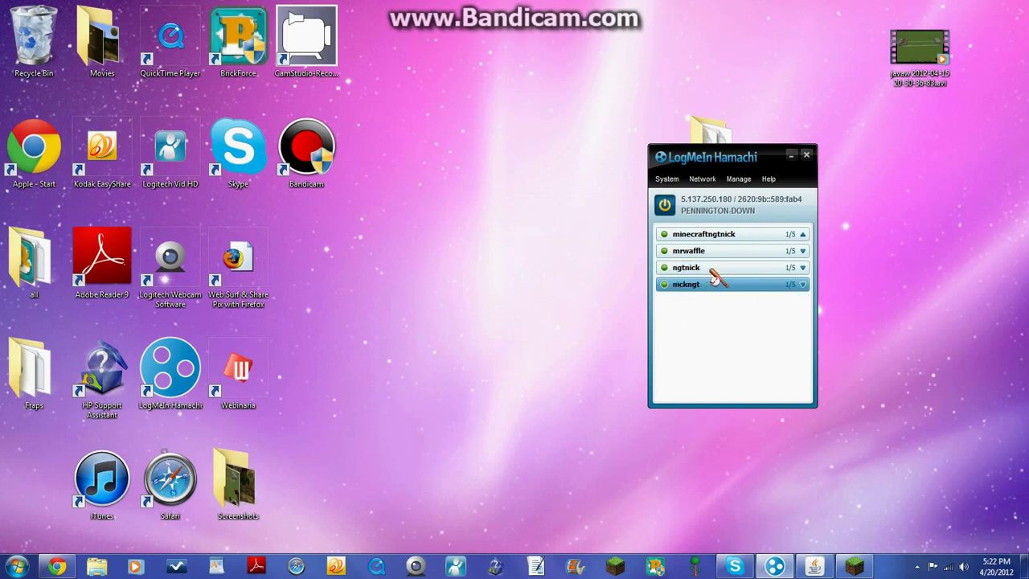
left_click(702, 179)
left_click(713, 209)
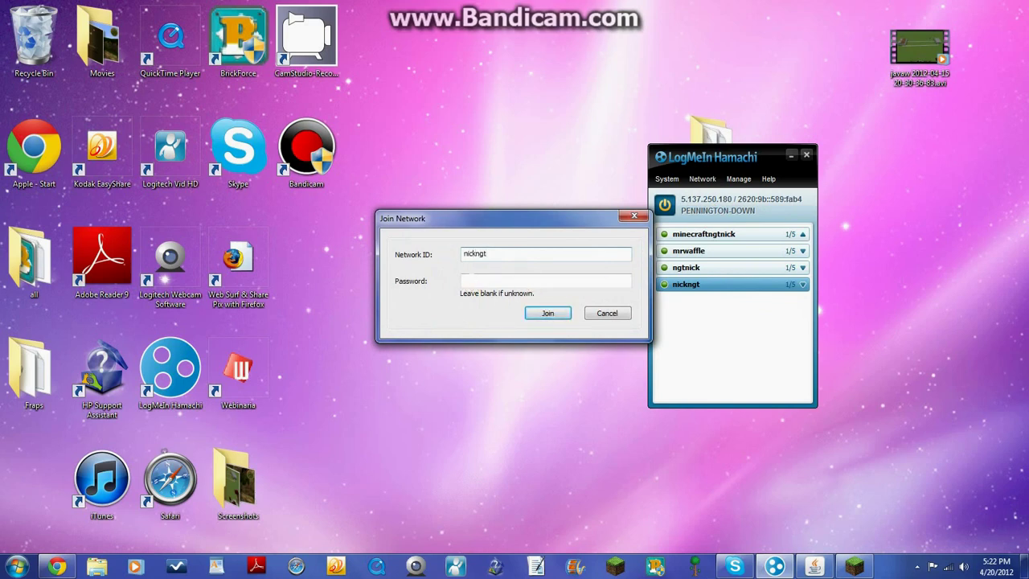
key("Tab")
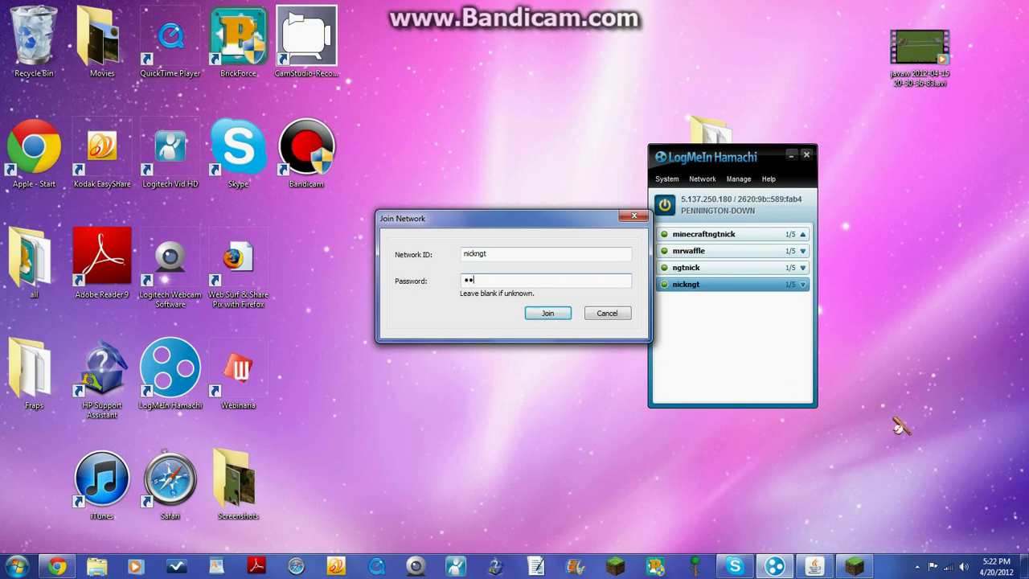
left_click(550, 315)
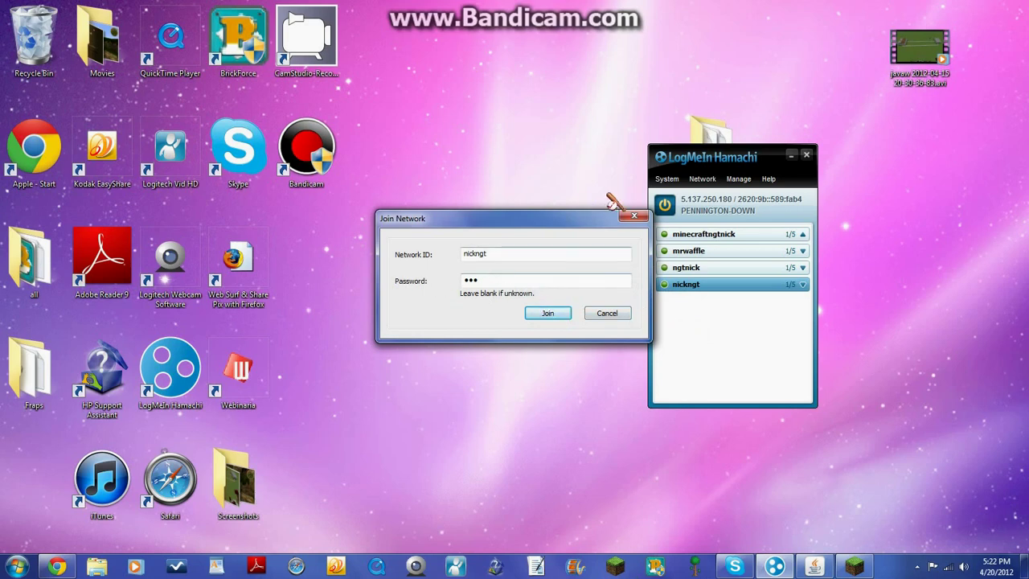
left_click(633, 217)
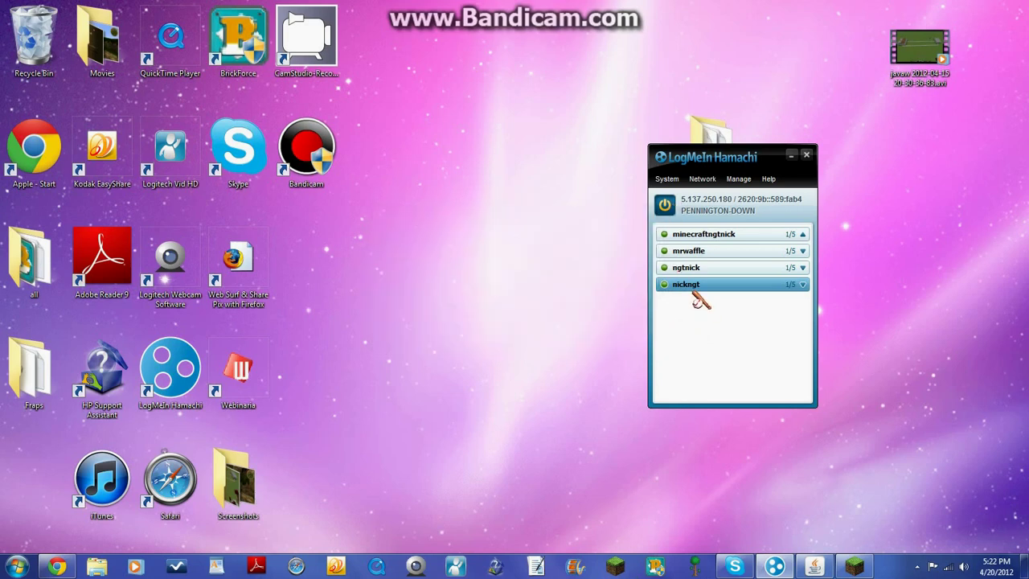
left_click(666, 207)
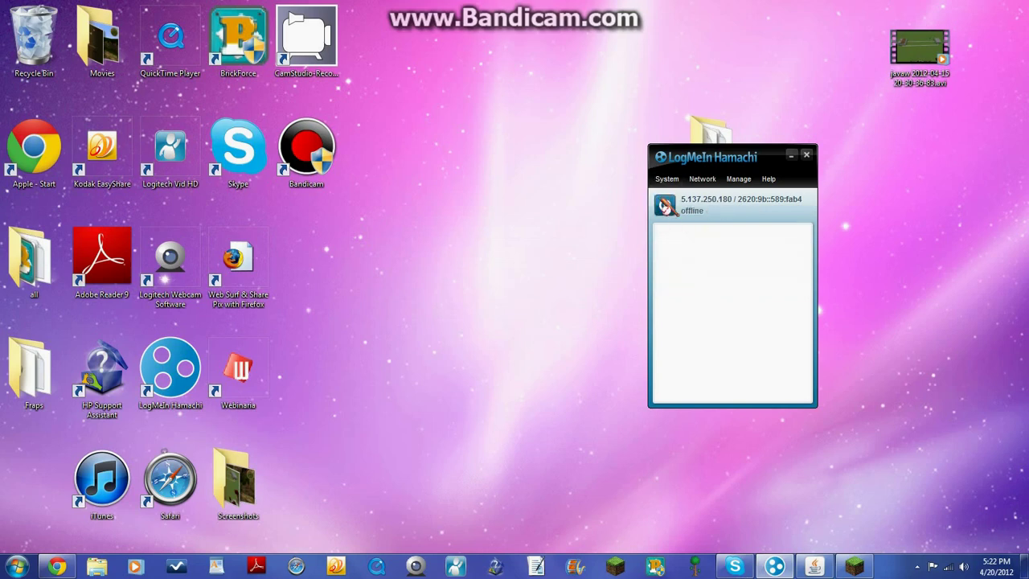
left_click(664, 206)
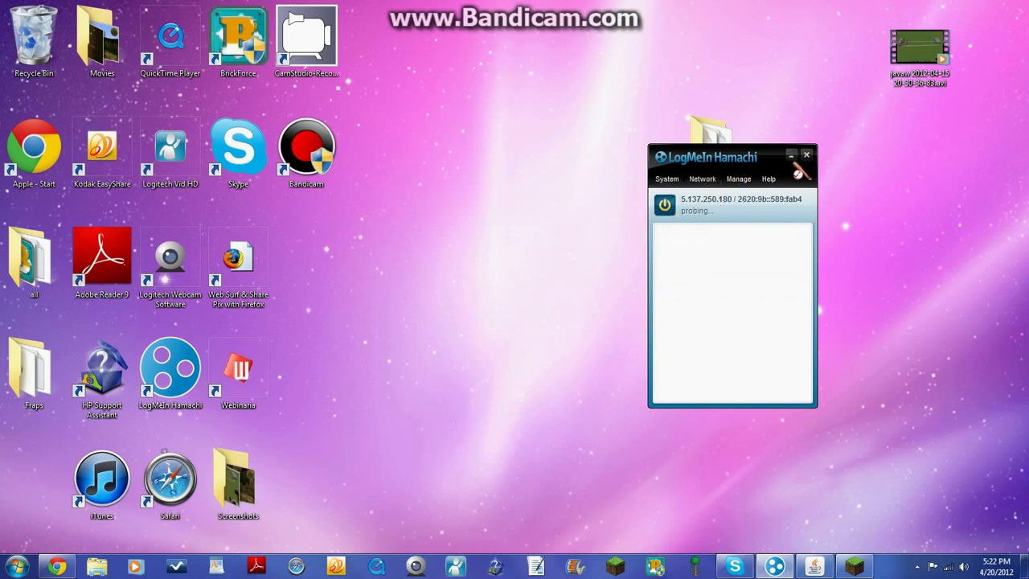
Hide Hamachi, return to Minecraft and open its multiplayer server list
left_click(792, 155)
left_click(854, 567)
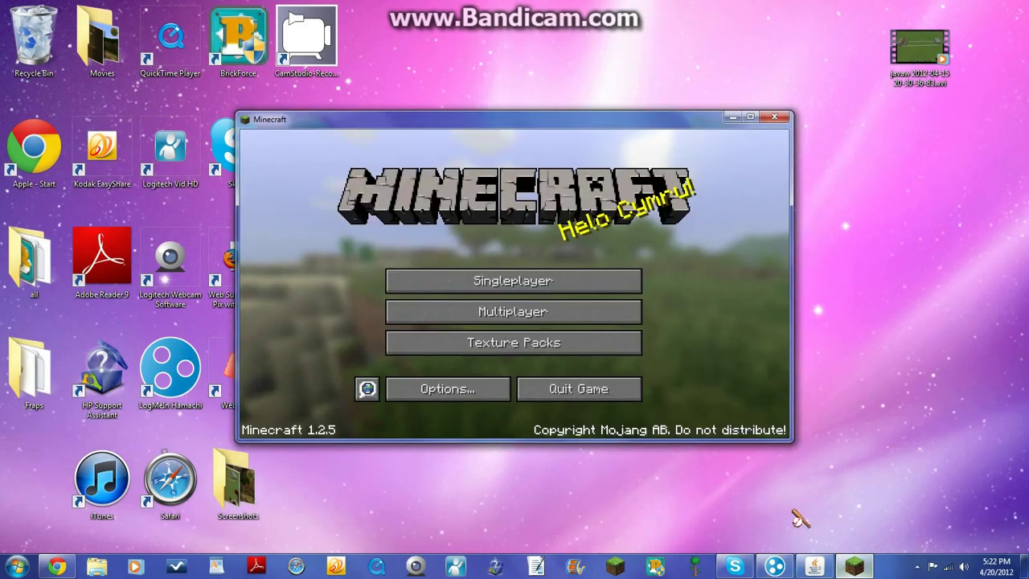
left_click(512, 316)
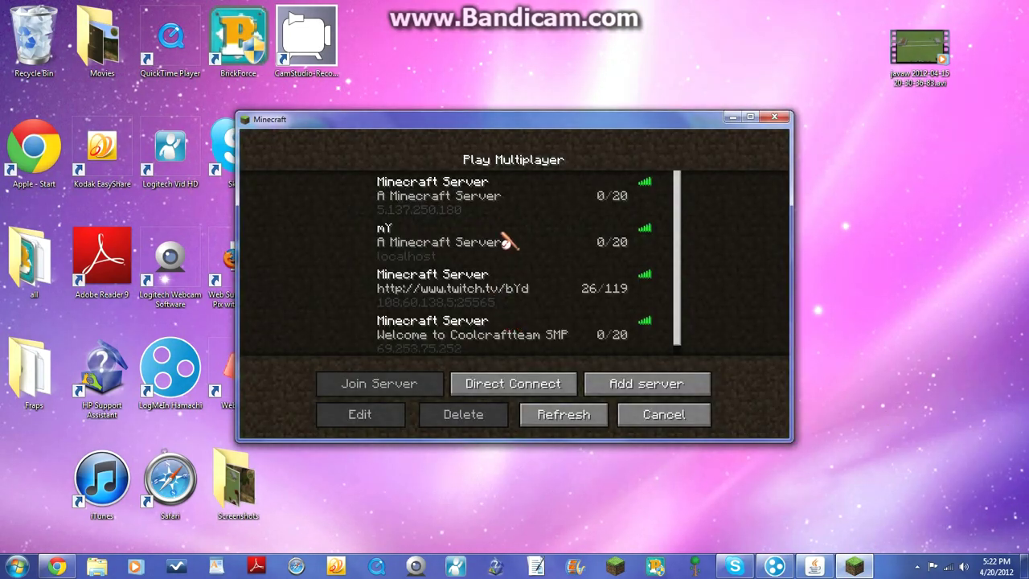
scroll(595, 328, "down", 1)
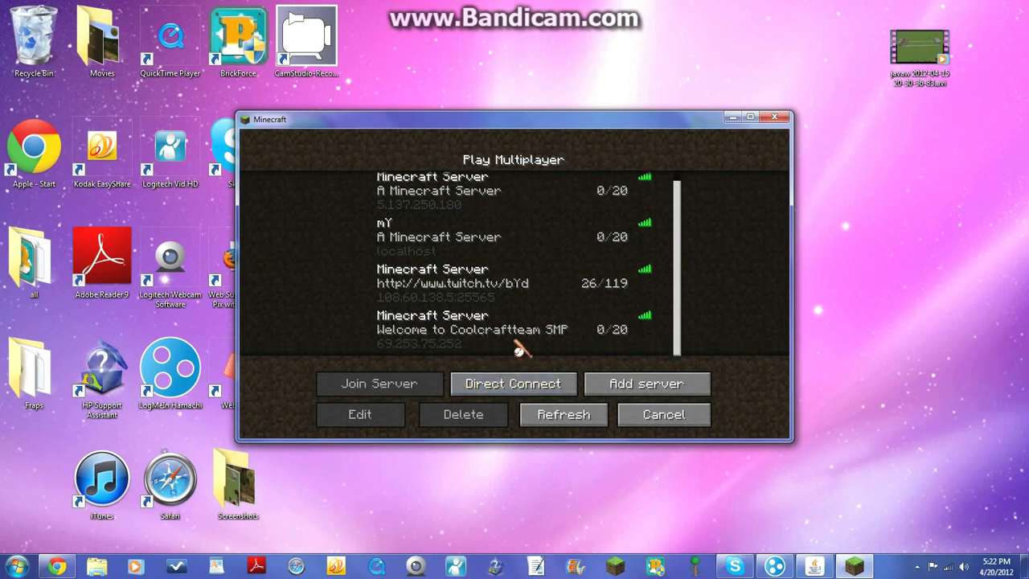
scroll(537, 316, "up", 1)
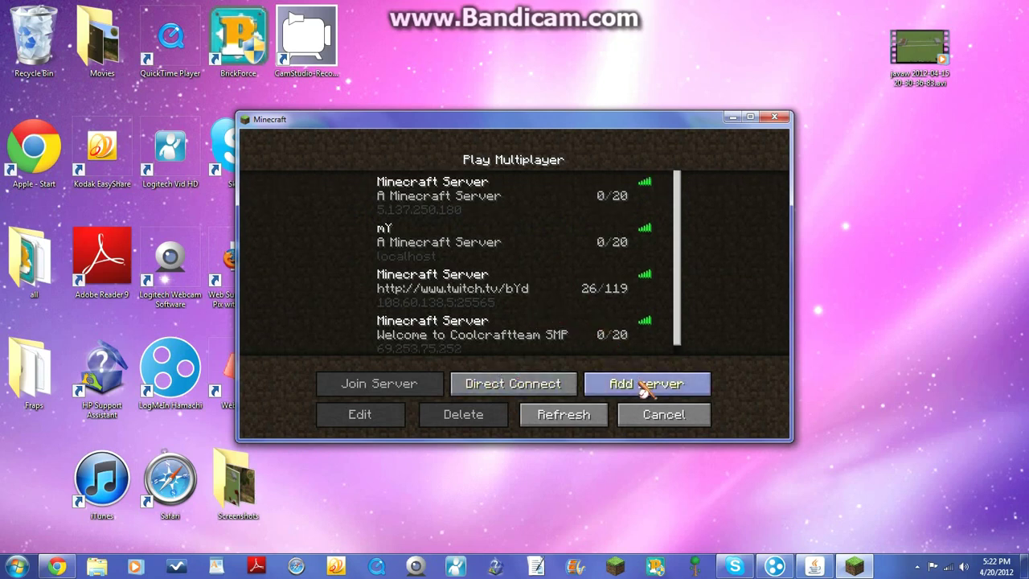
Delete the Coolcraftteam, mY localhost and first Minecraft Server entries, leaving only the twitch server
left_click(506, 344)
left_click(489, 414)
left_click(486, 322)
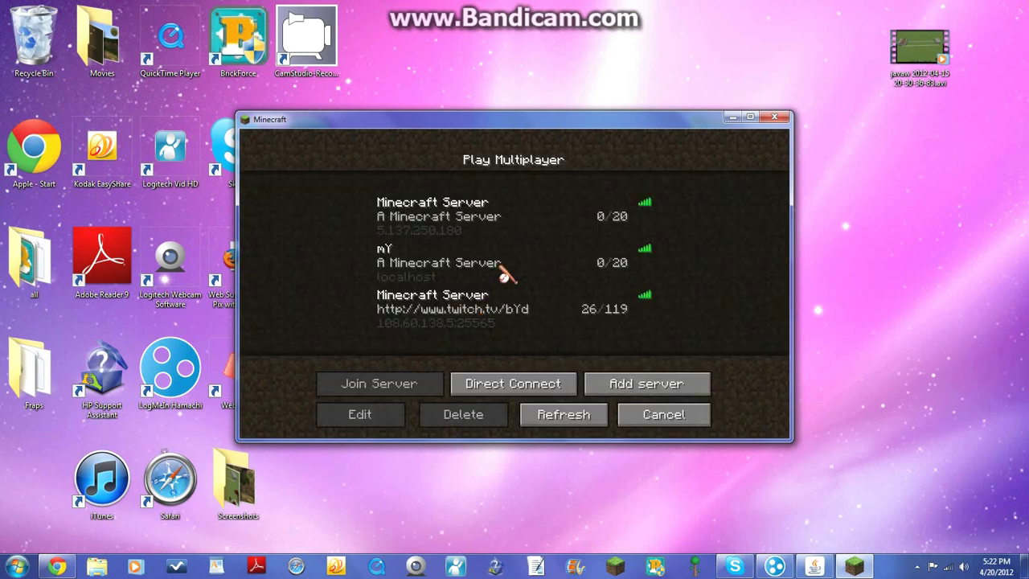
left_click(496, 261)
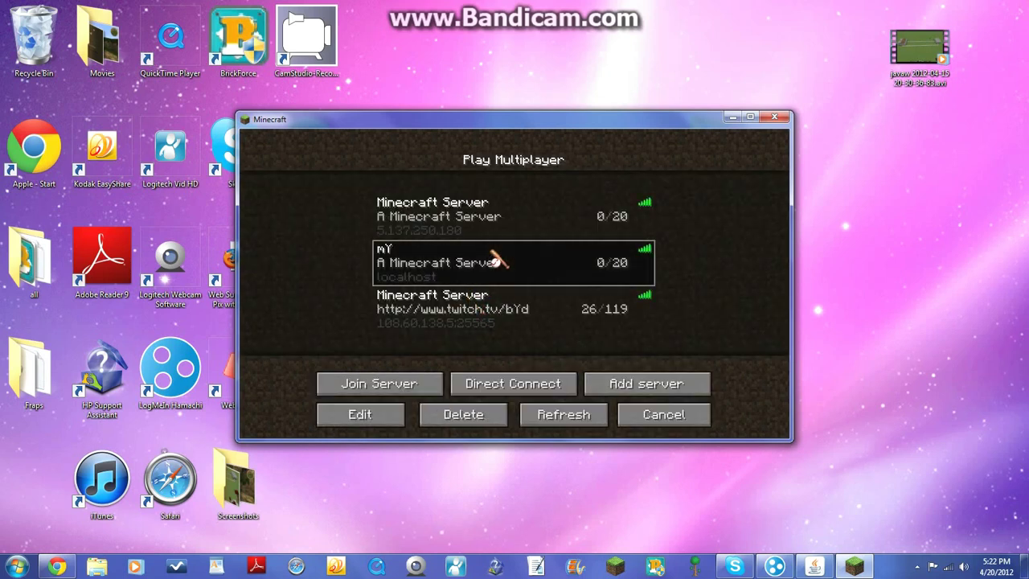
left_click(495, 411)
left_click(478, 324)
left_click(476, 243)
left_click(457, 415)
left_click(459, 321)
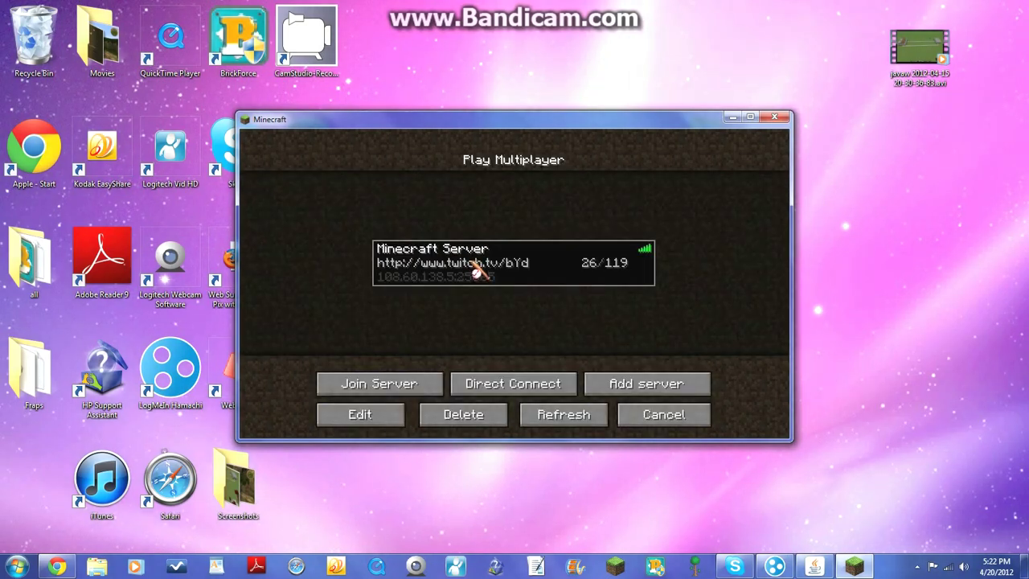
Add a server named 'my test' at address localhost, then join it to load the jungle world
left_click(640, 385)
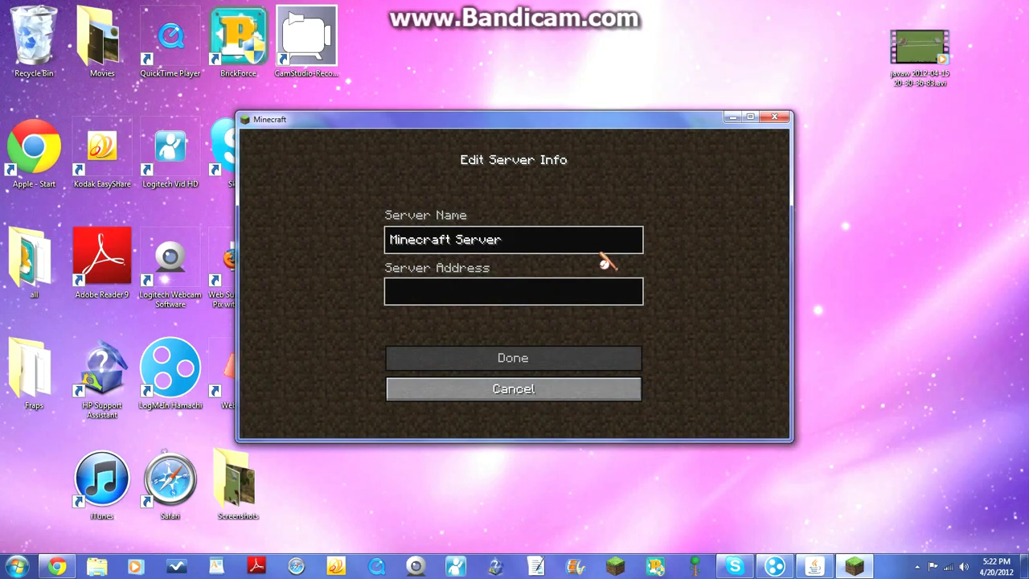
key("BackSpace")
key("BackSpace")
key("BackSpace")
key("BackSpace")
key("BackSpace")
key("BackSpace")
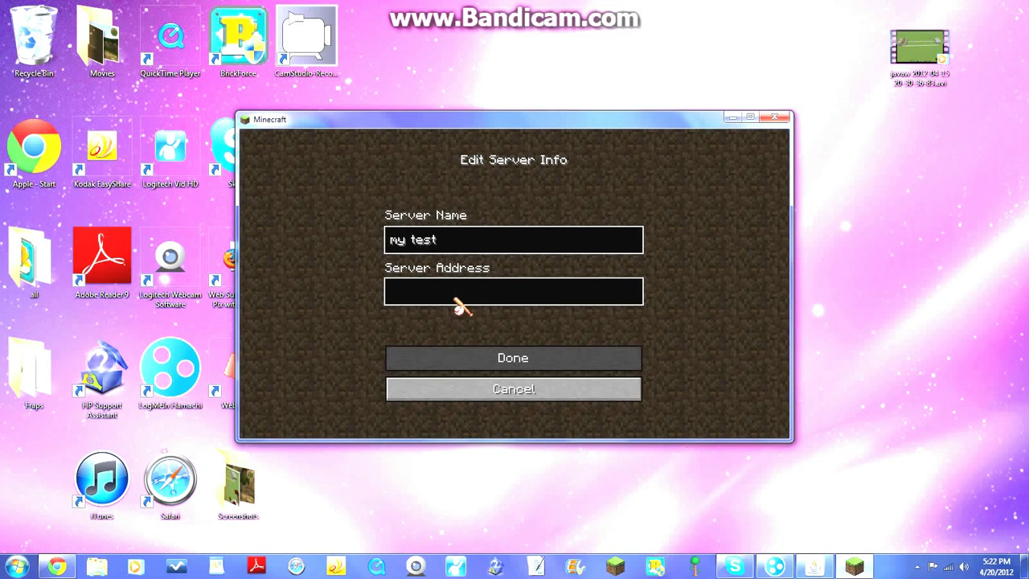
left_click(481, 294)
type("local")
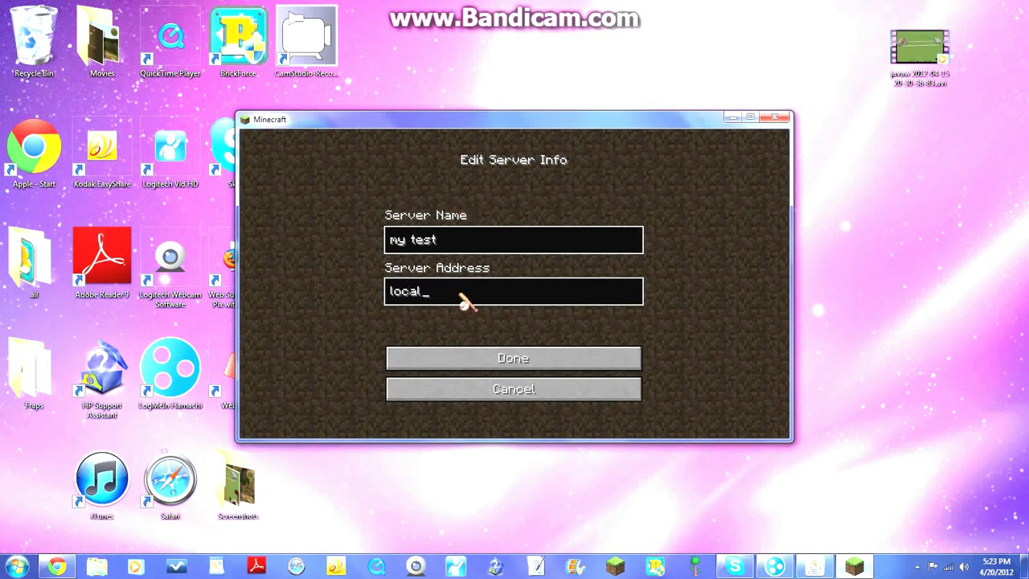
type("gho")
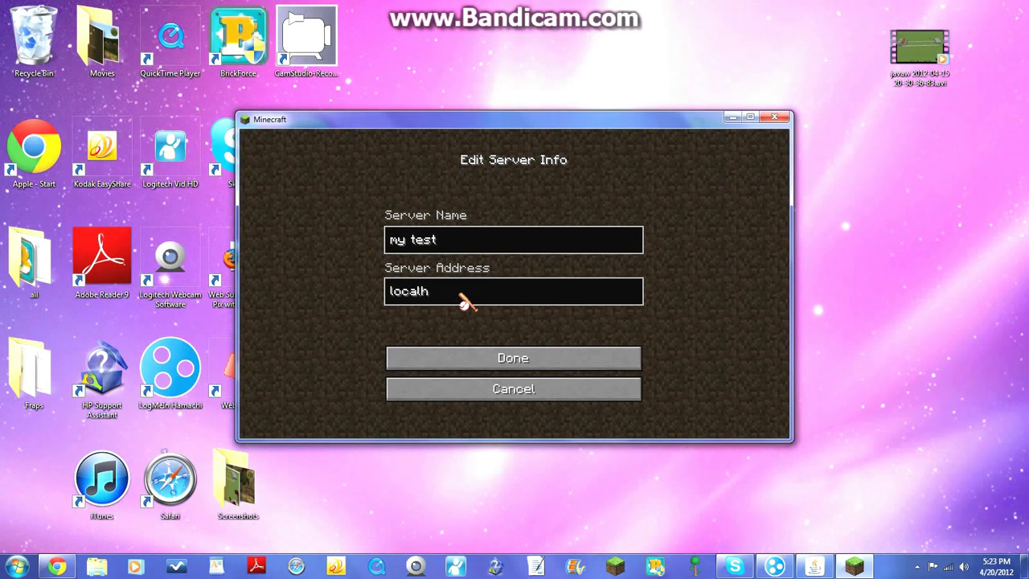
left_click(587, 363)
double_click(472, 298)
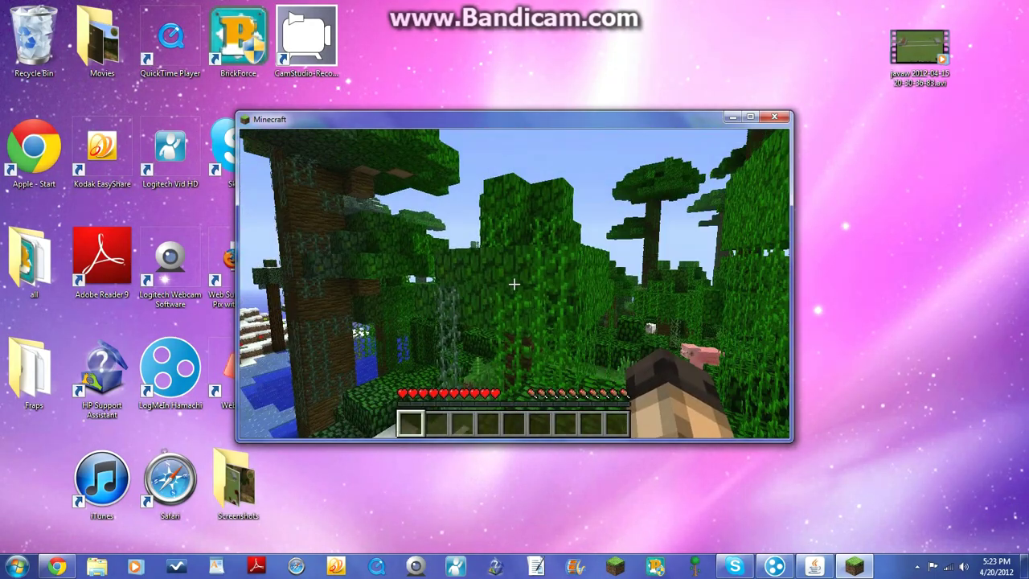
Scroll the mouse wheel while looking around the jungle world on the local server
scroll(514, 283, "down", 4)
scroll(515, 284, "down", 4)
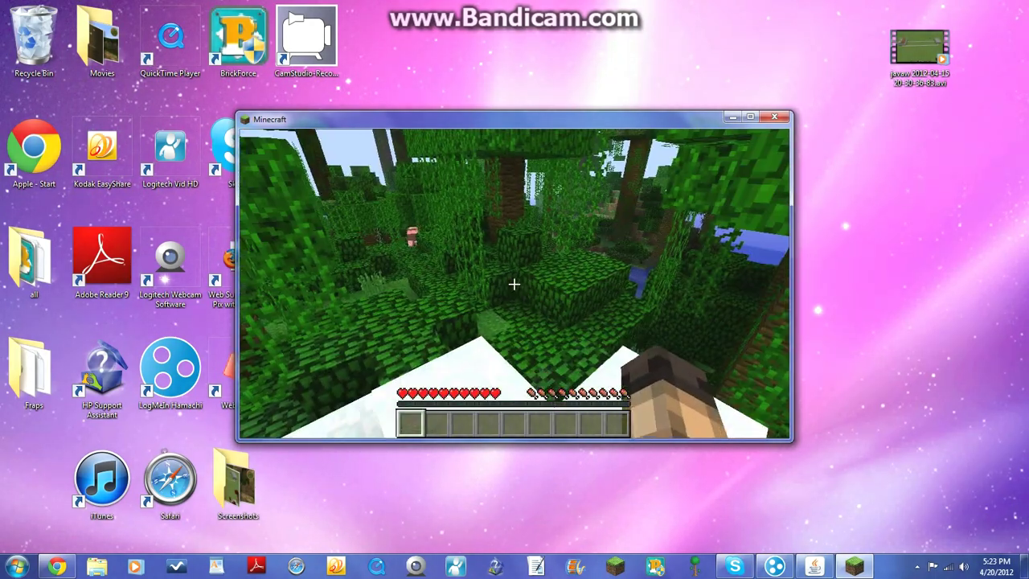
scroll(514, 284, "down", 1)
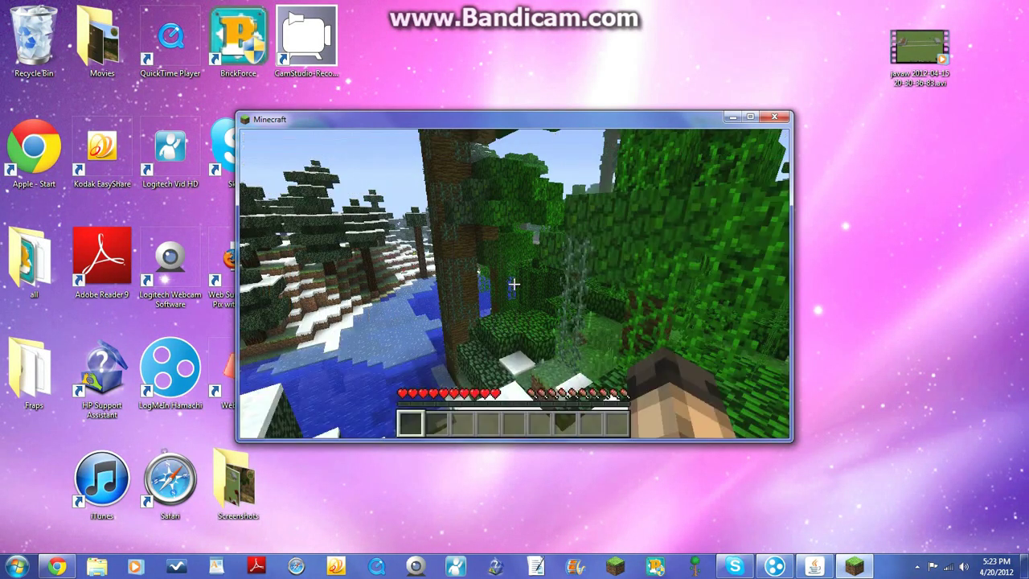
Disconnect from the local server and copy Hamachi's own IPv4 address
key("Escape")
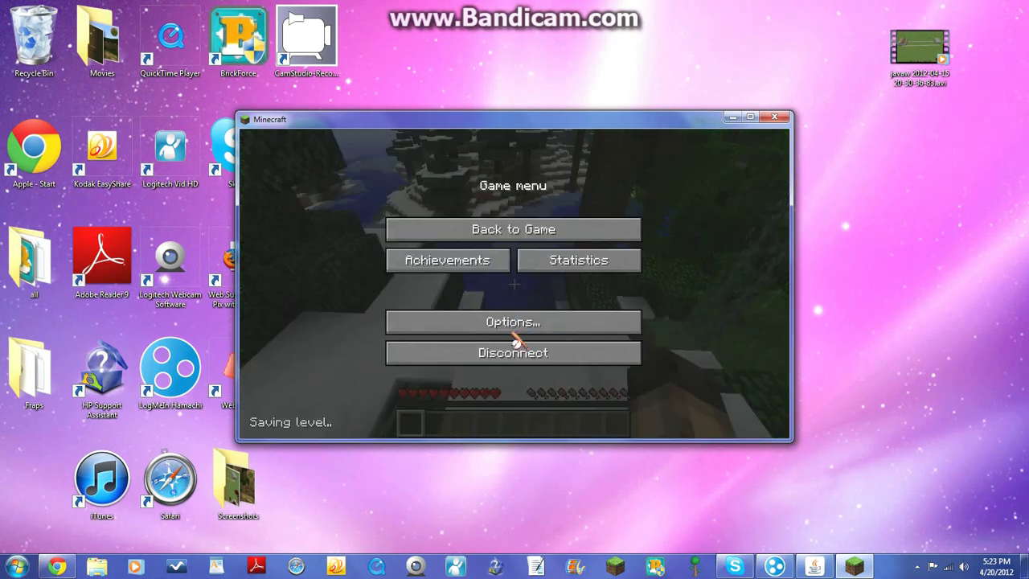
left_click(515, 348)
left_click(591, 312)
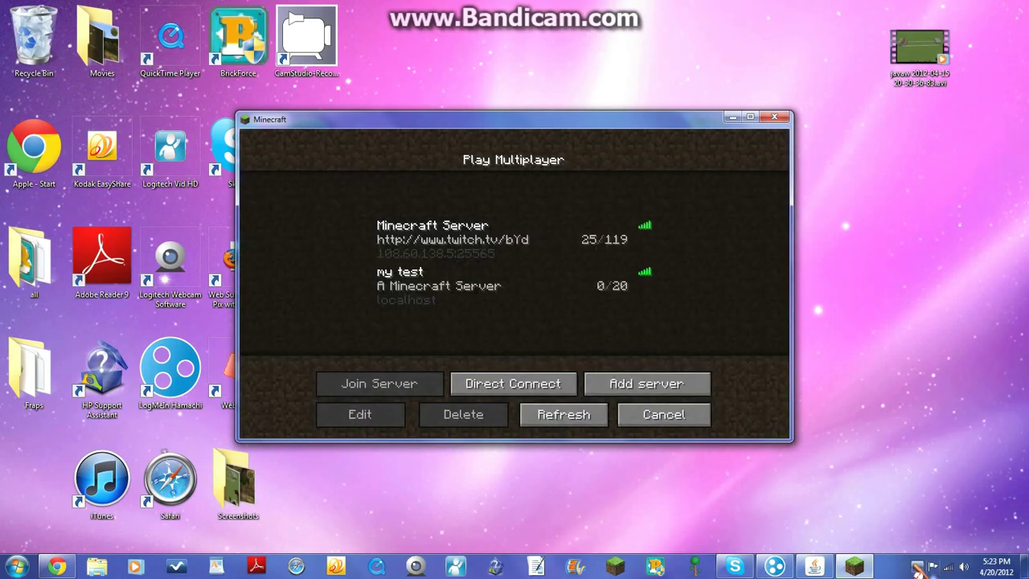
left_click(775, 566)
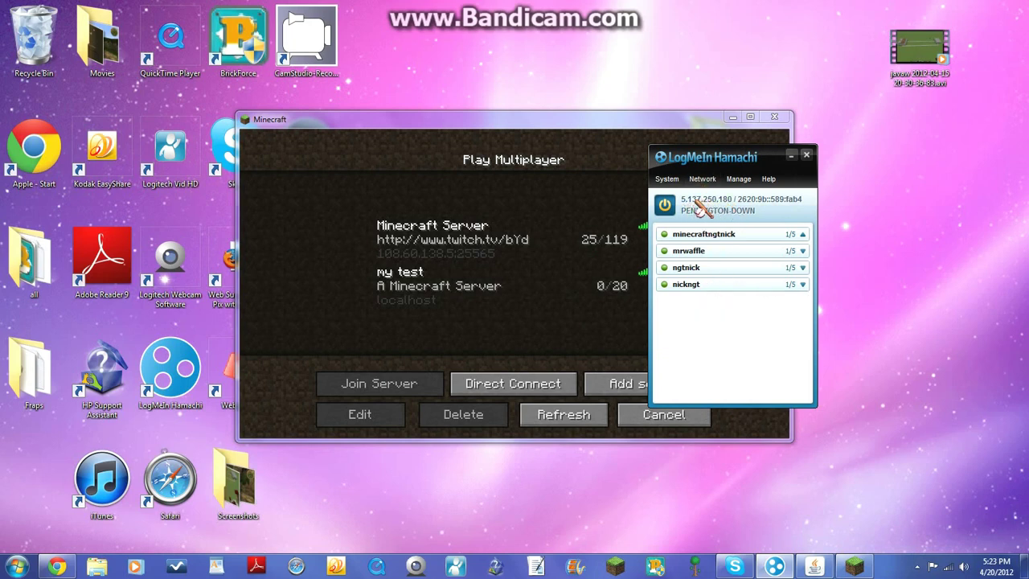
right_click(690, 202)
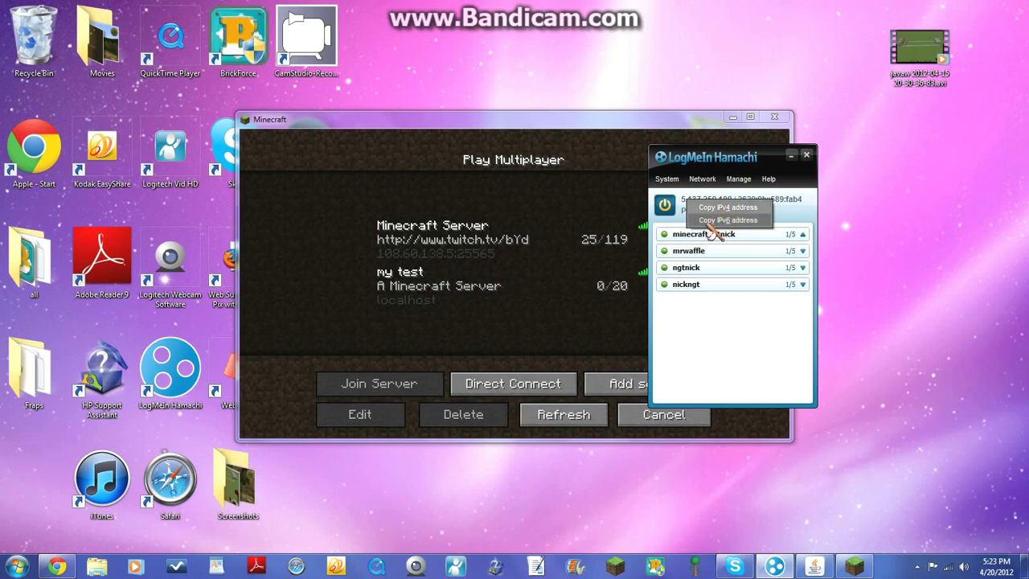
left_click(723, 208)
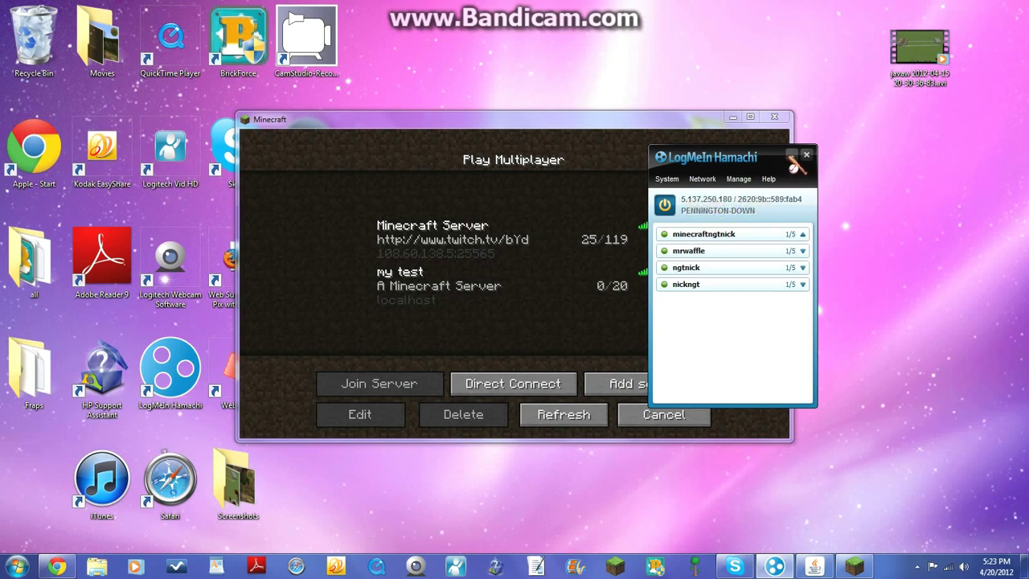
left_click(807, 154)
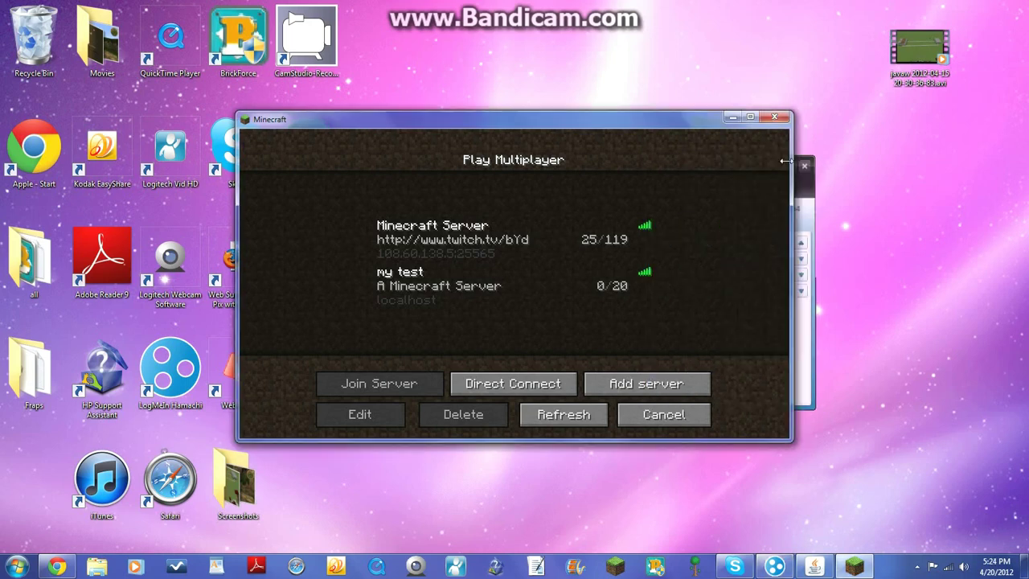
Add a new server entry with the pasted Hamachi address 5.137.250.180 and select it
left_click(652, 387)
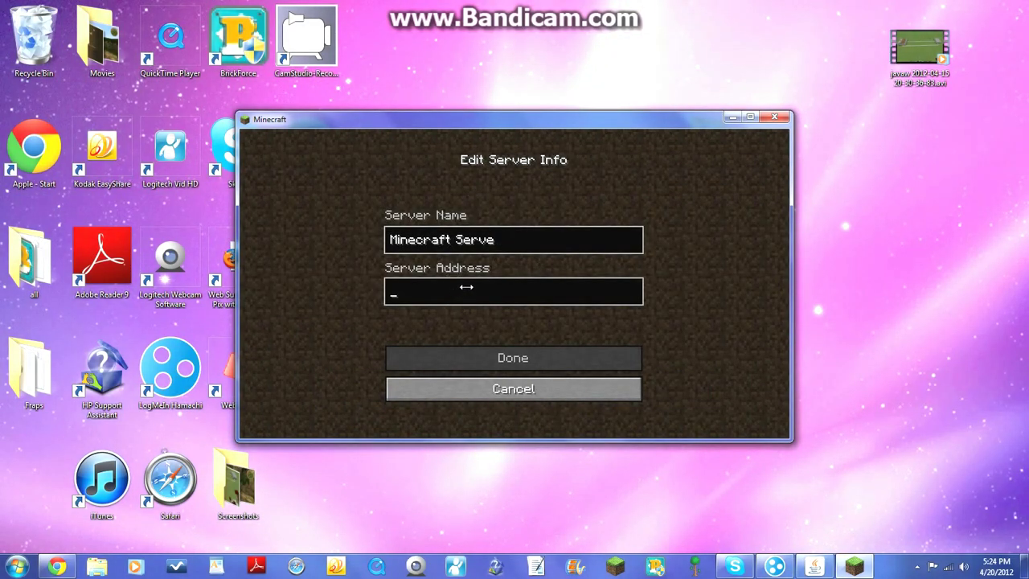
key("ctrl+v")
left_click(485, 357)
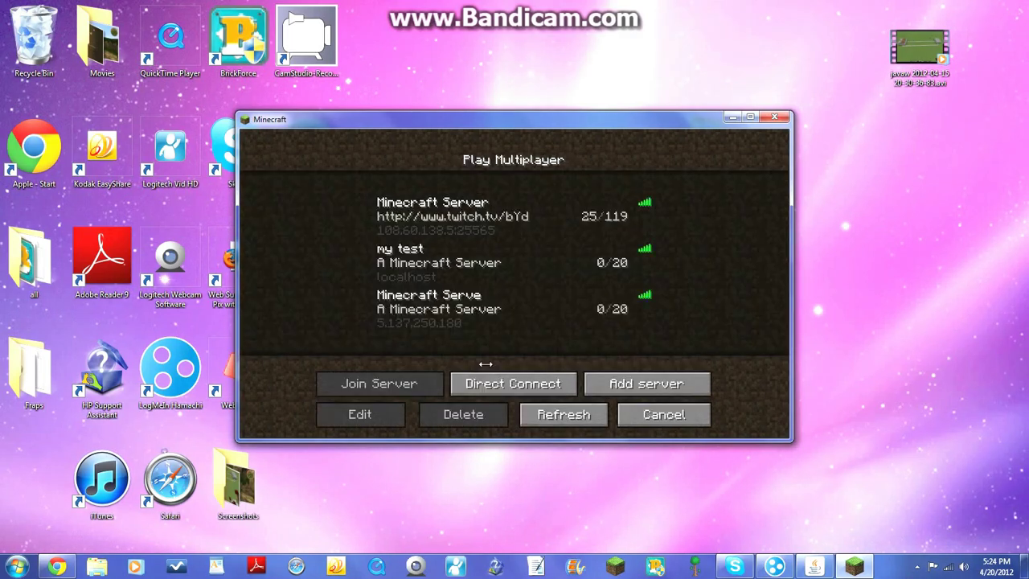
left_click(478, 309)
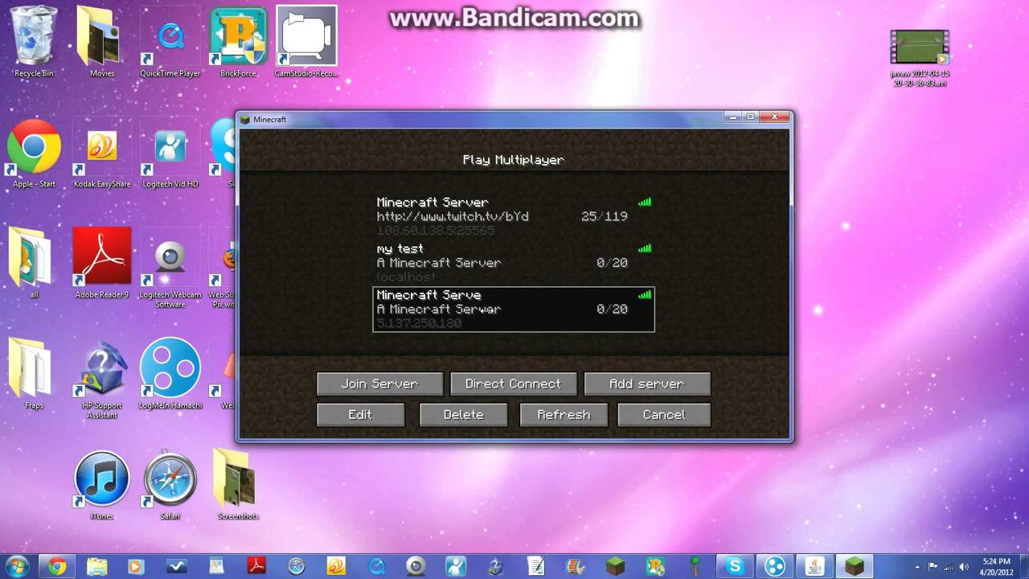
Join the 5.137.250.180 server and post the chat message 'GOOD RIDINS'
double_click(487, 310)
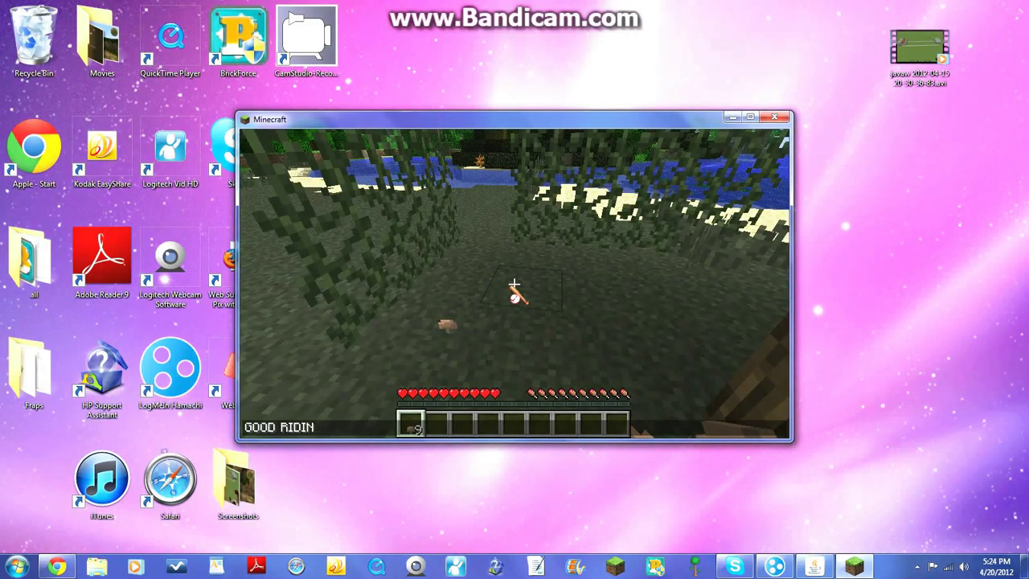
type("S")
key("Return")
Walk forward across the open ground toward the trees and water
key("w")
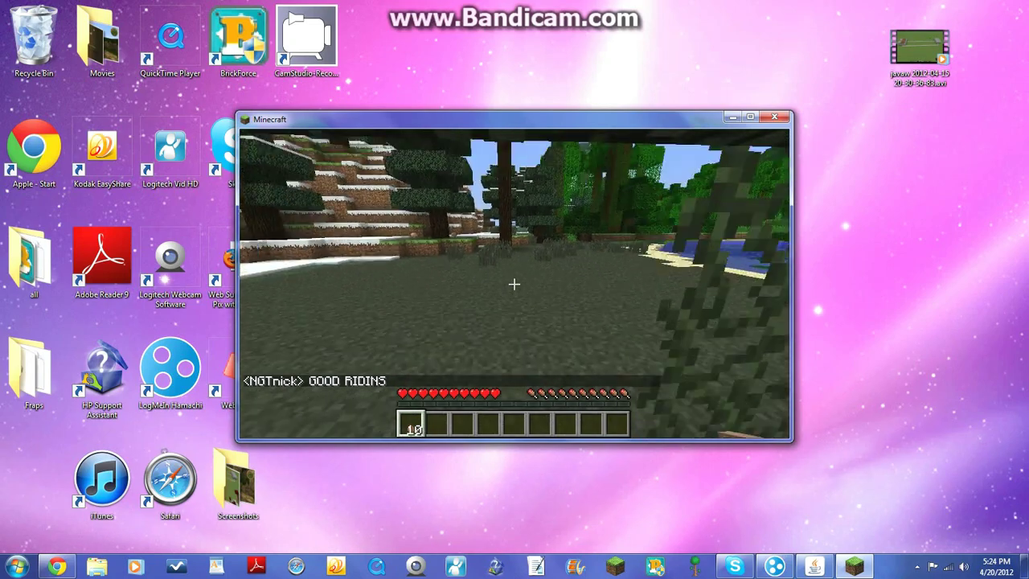
key("w")
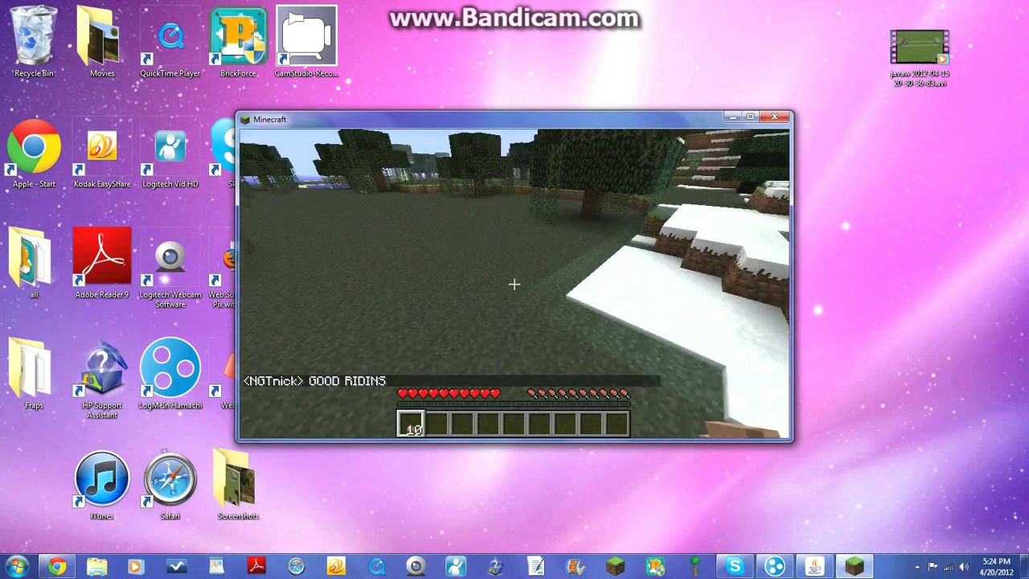
key("w")
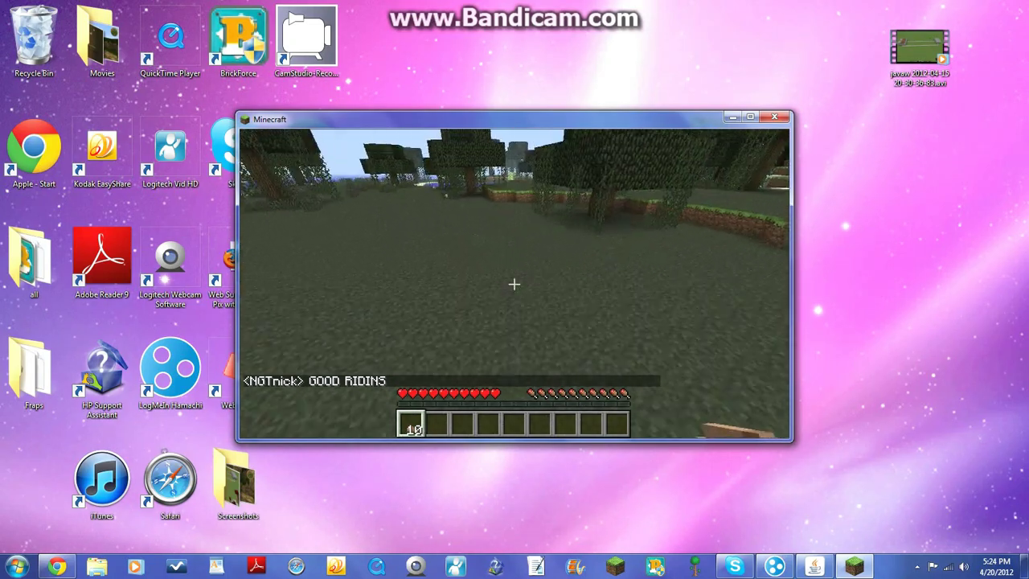
key("w")
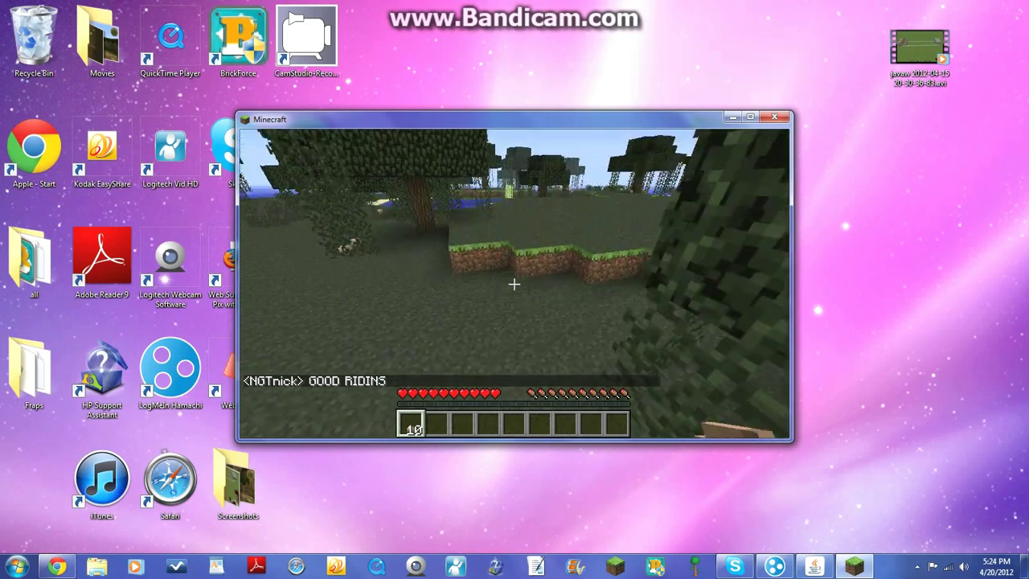
Open the inventory and click on slots in the inventory and crafting screen
key("e")
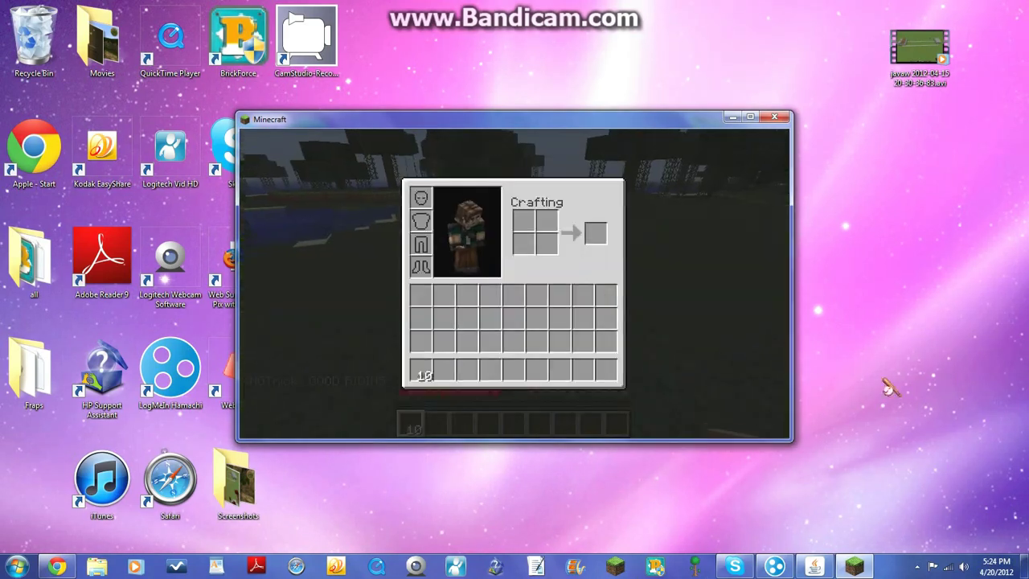
right_click(921, 566)
left_click(917, 565)
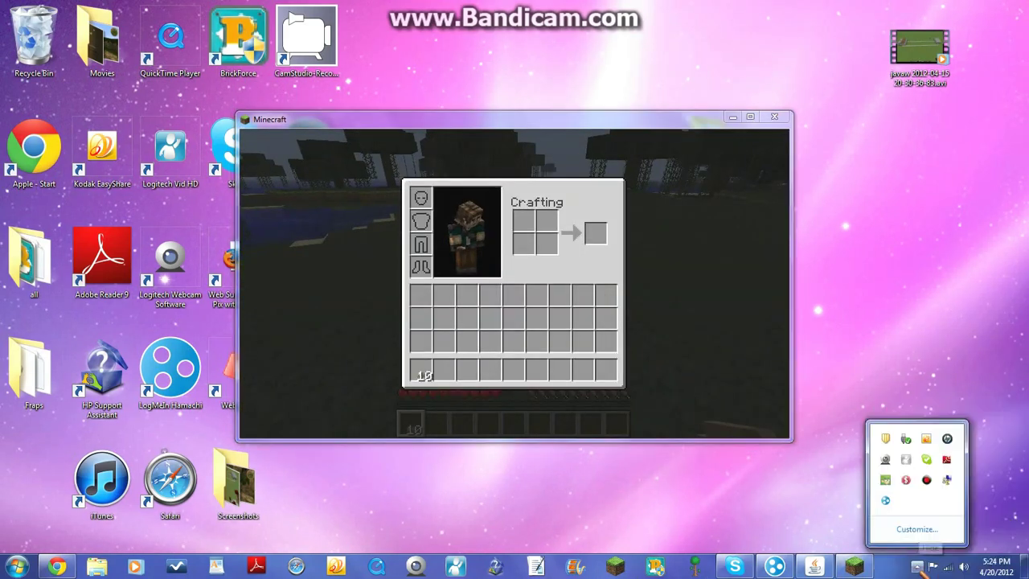
right_click(926, 479)
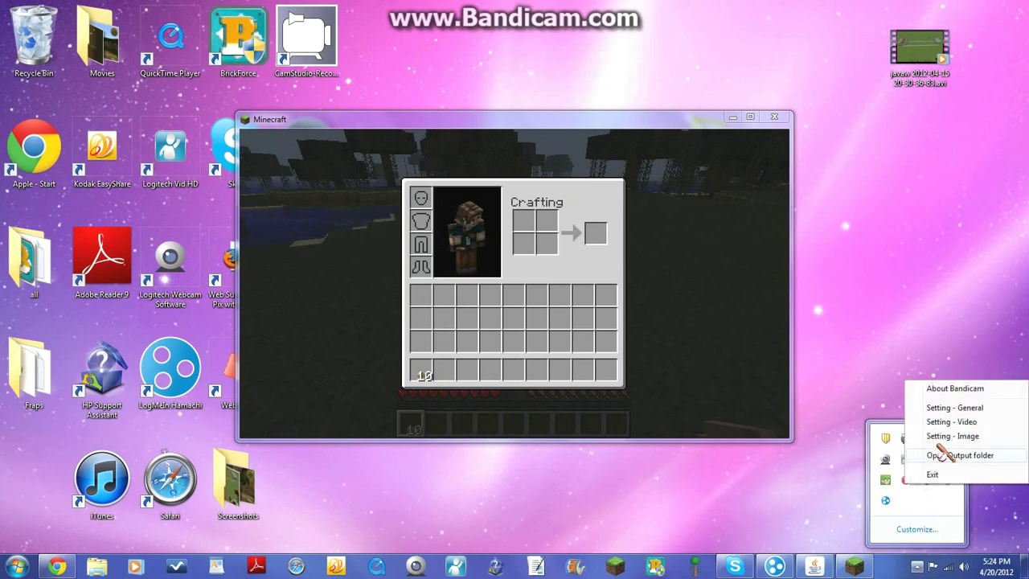
left_click(868, 360)
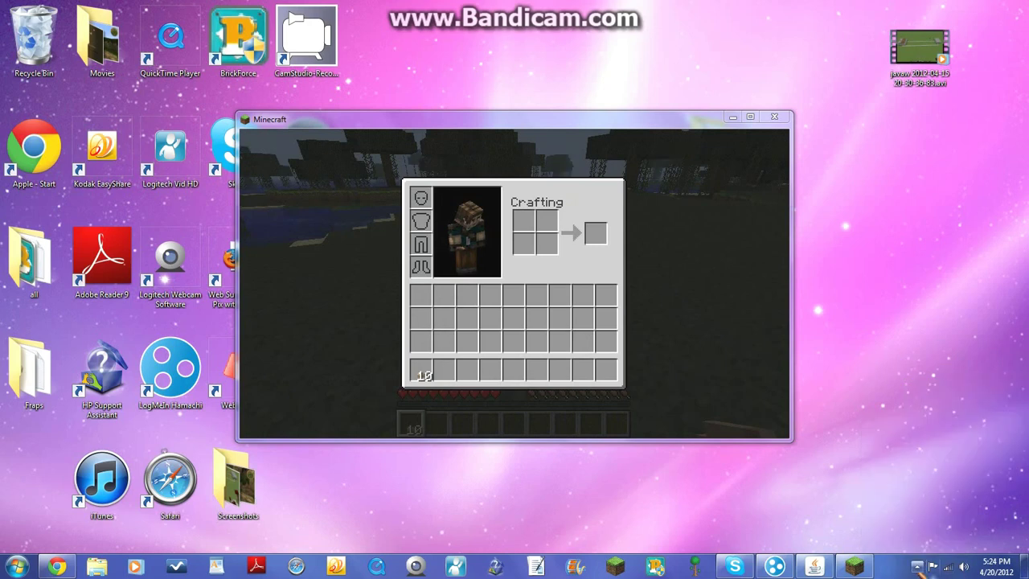